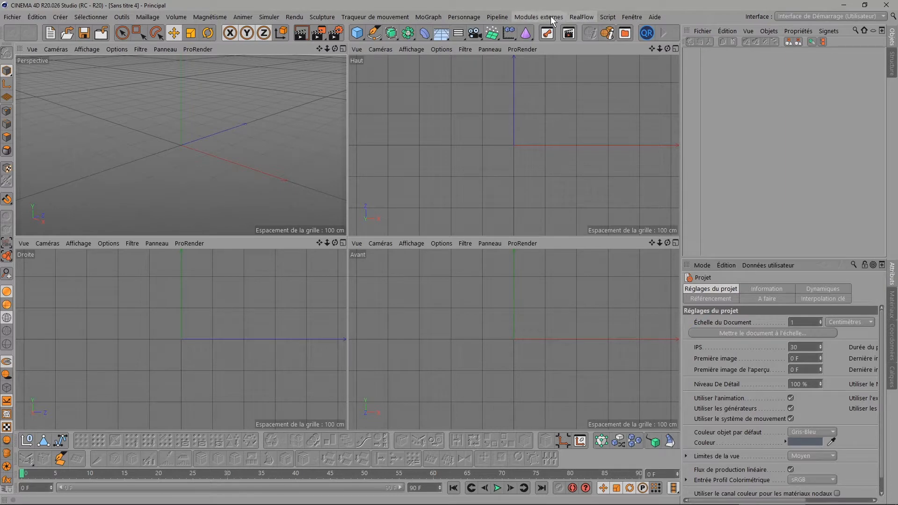
left_click(584, 18)
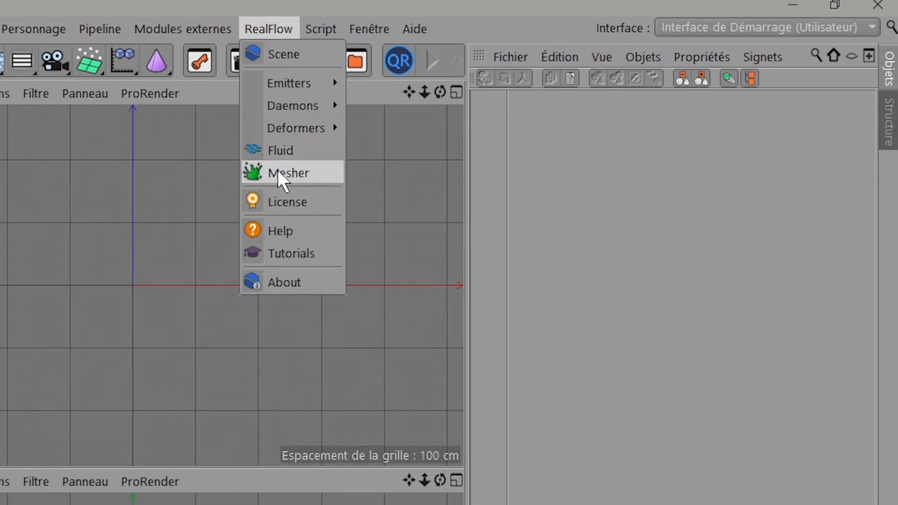
left_click(275, 29)
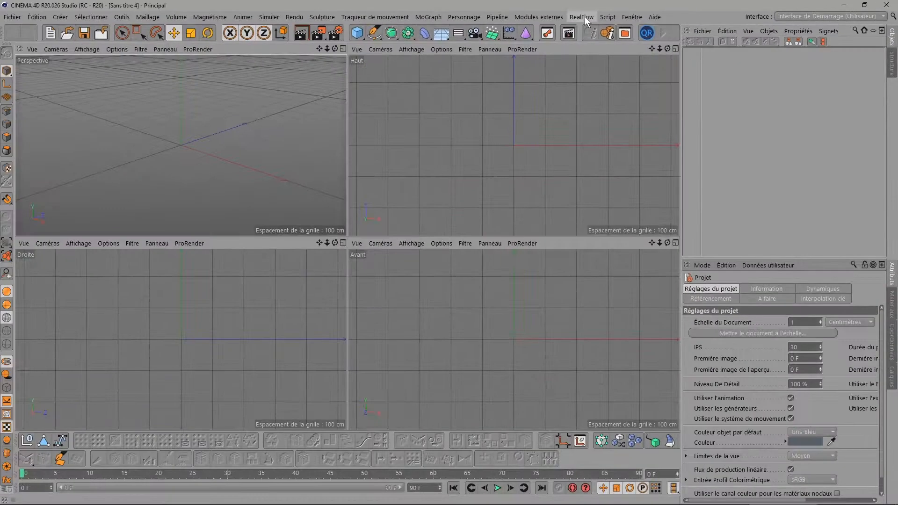
Step: Add a cube and inspect the RealFlow tags available for it, Collider and Volume
left_click(357, 32)
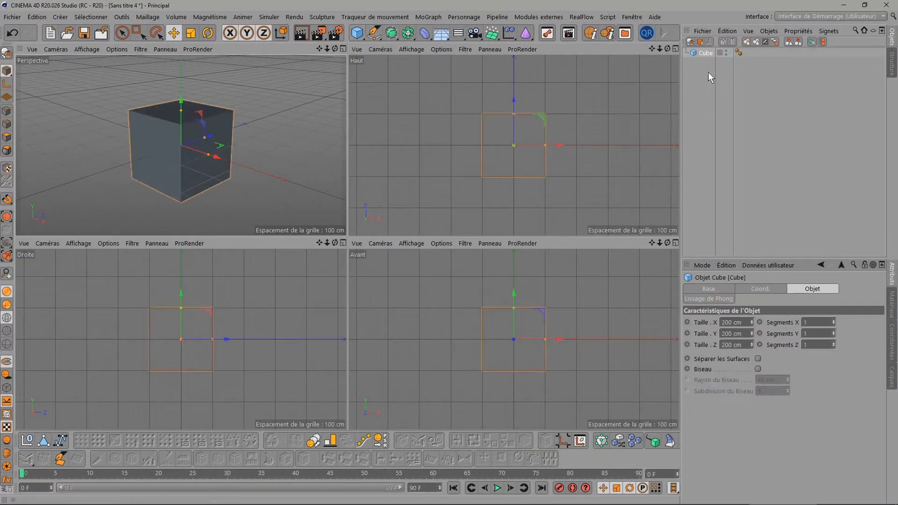
right_click(707, 53)
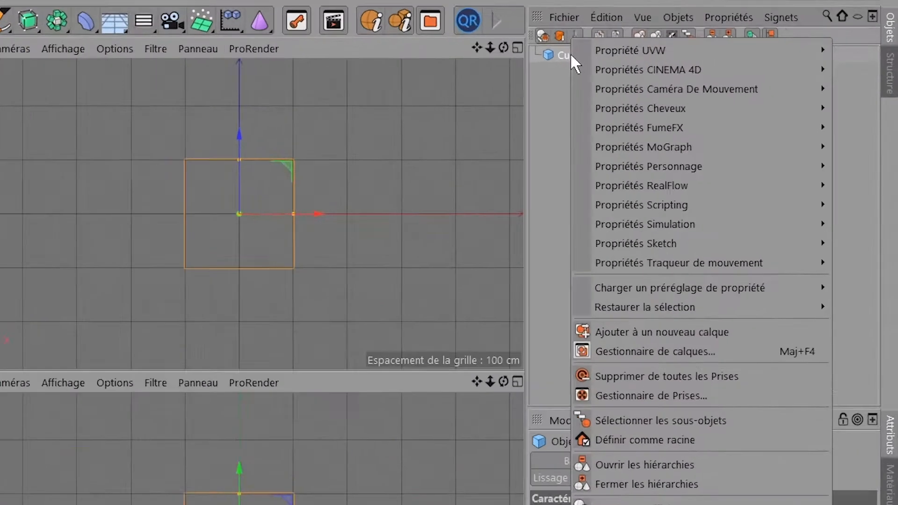
mouse_move(624, 209)
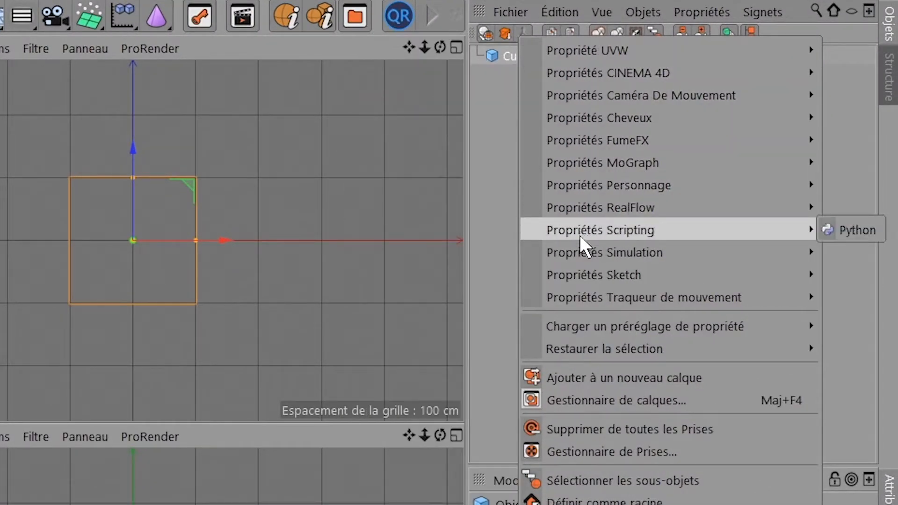
mouse_move(560, 207)
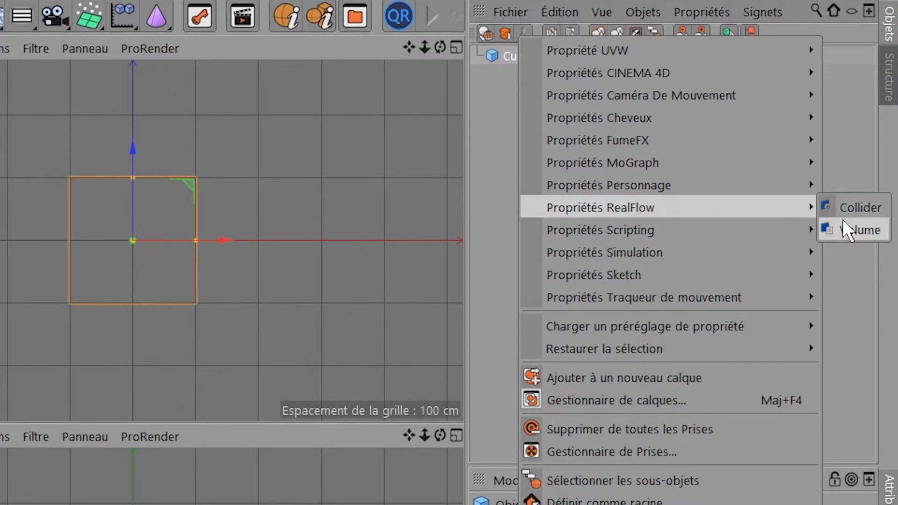
left_click(515, 1)
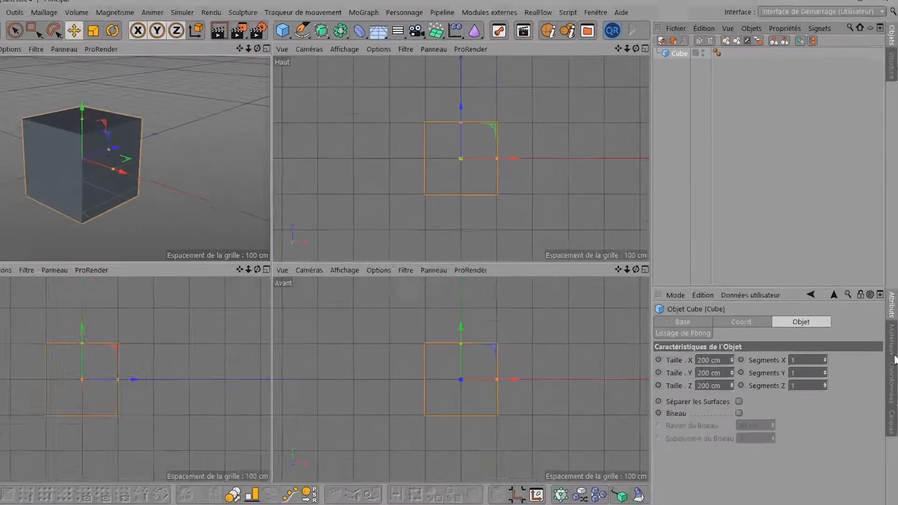
Step: Create a new material and look for the RealFlow WetMap shader among the texture options of its Transparency channel
left_click(892, 313)
double_click(748, 327)
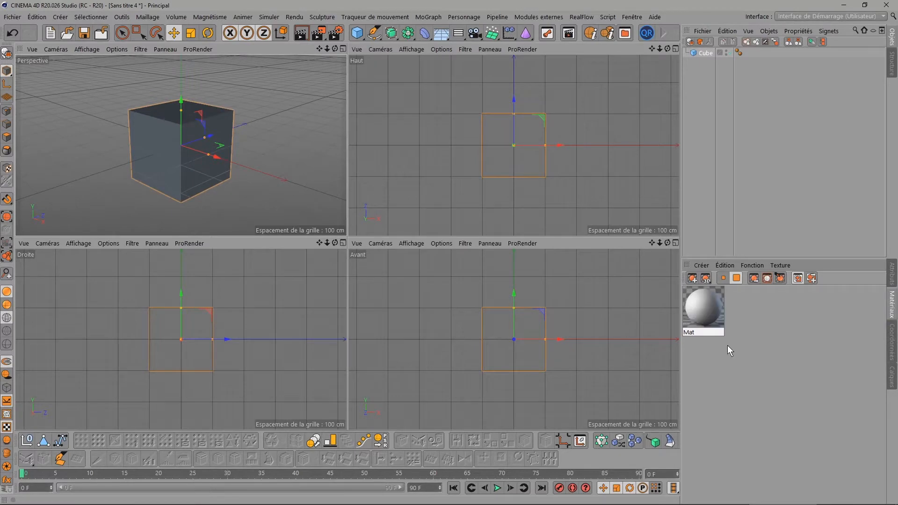
double_click(700, 307)
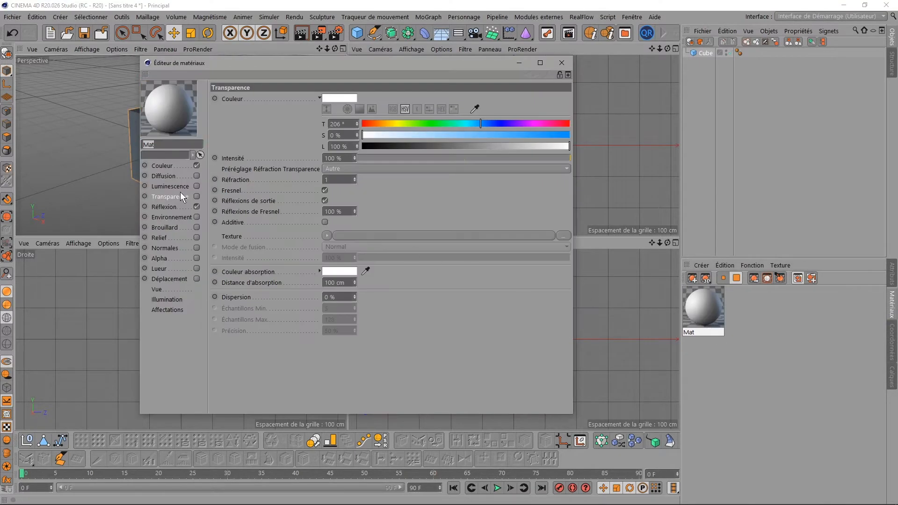
left_click(327, 236)
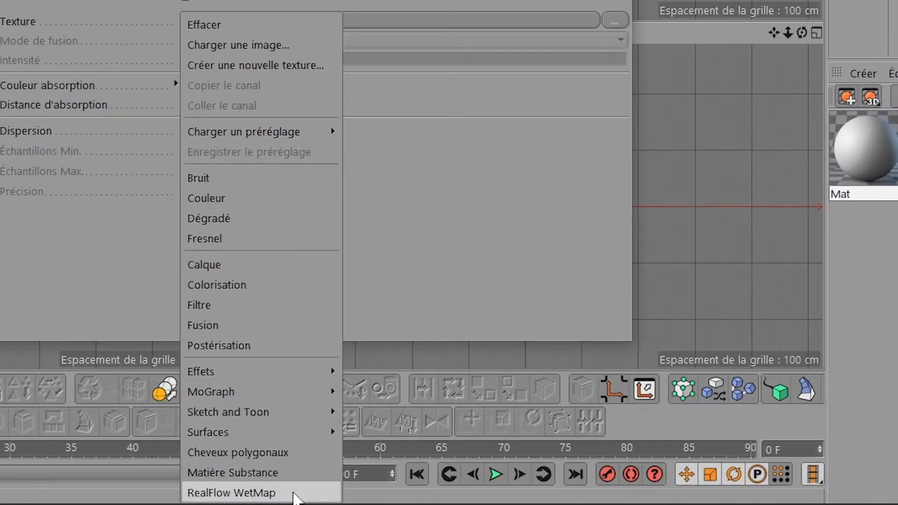
left_click(423, 267)
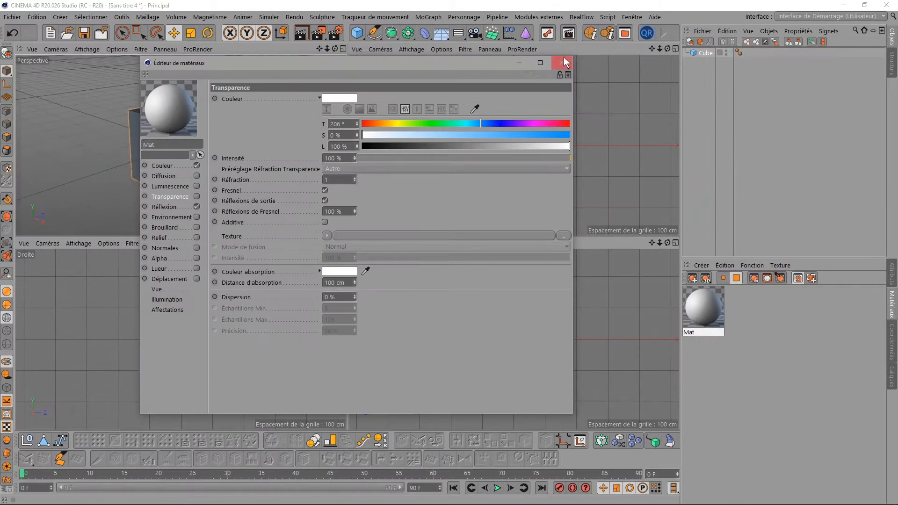
left_click(563, 61)
Step: Check the RealFlow configuration in the general preferences, including texture sampling resolution and default cache folder, and close the preferences
left_click(37, 18)
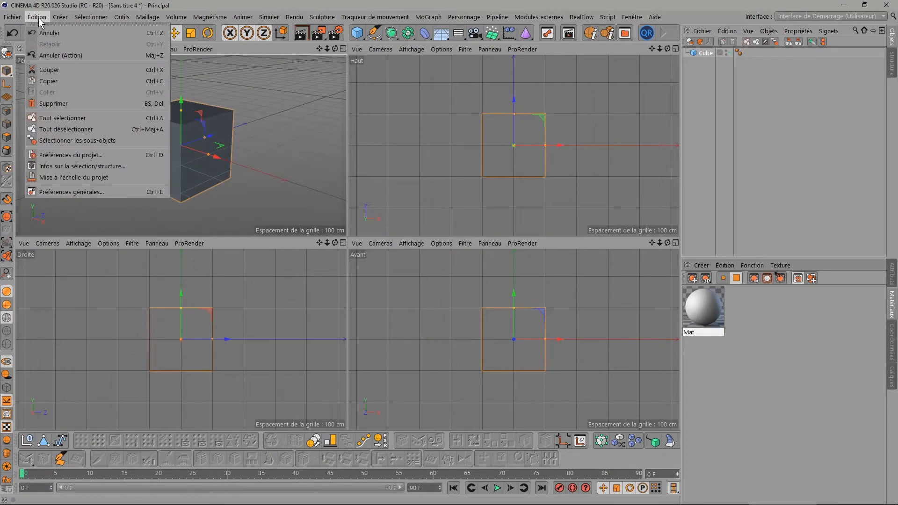
left_click(59, 193)
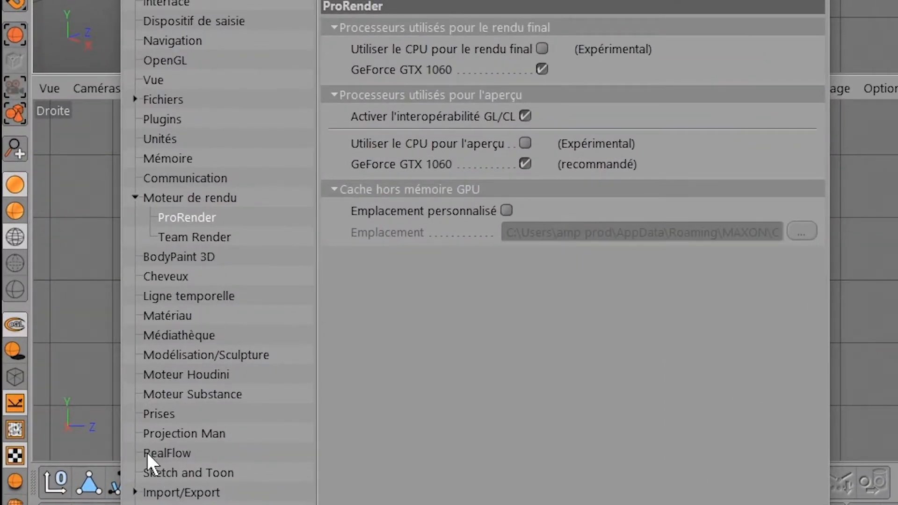
left_click(171, 454)
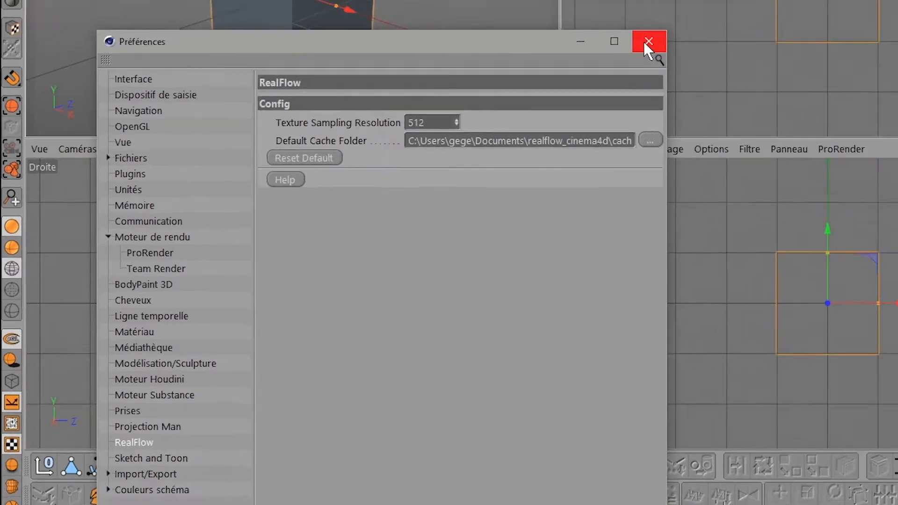
left_click(644, 40)
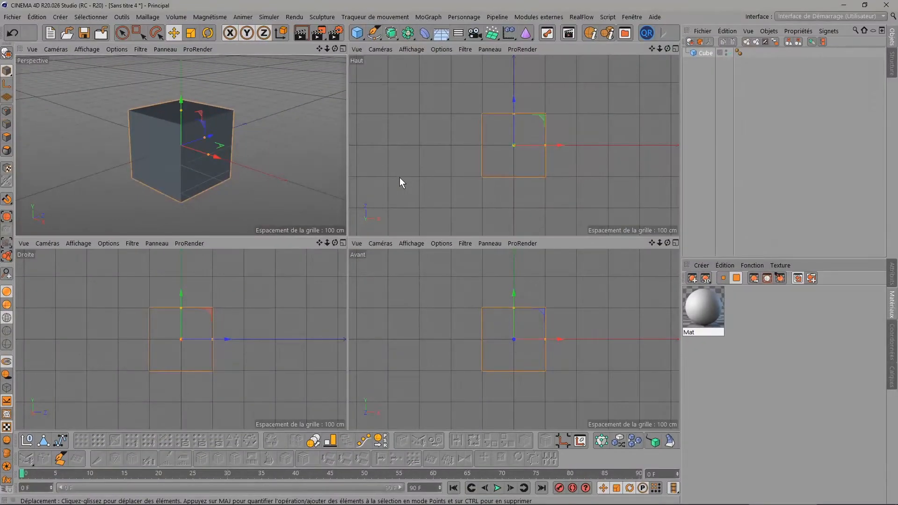
Step: Start a new project and add a RealFlow Scene object
key("ctrl+n")
left_click(579, 17)
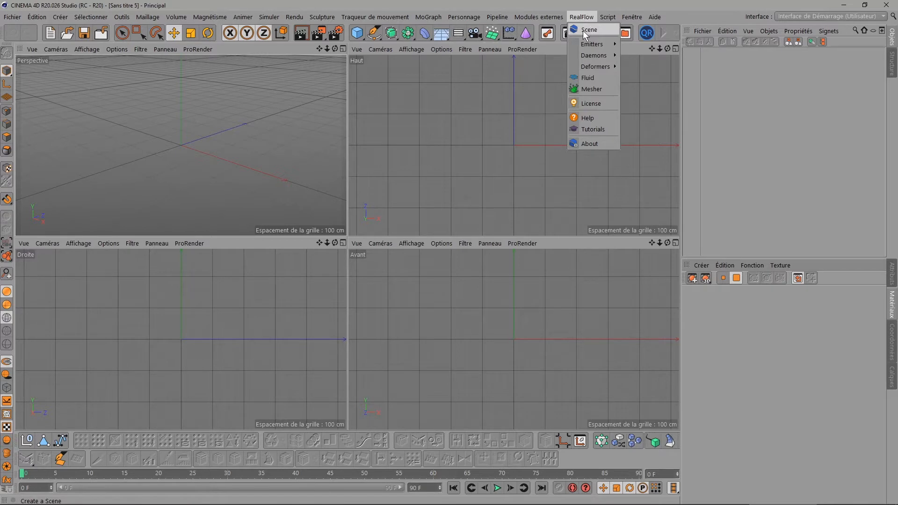
left_click(585, 31)
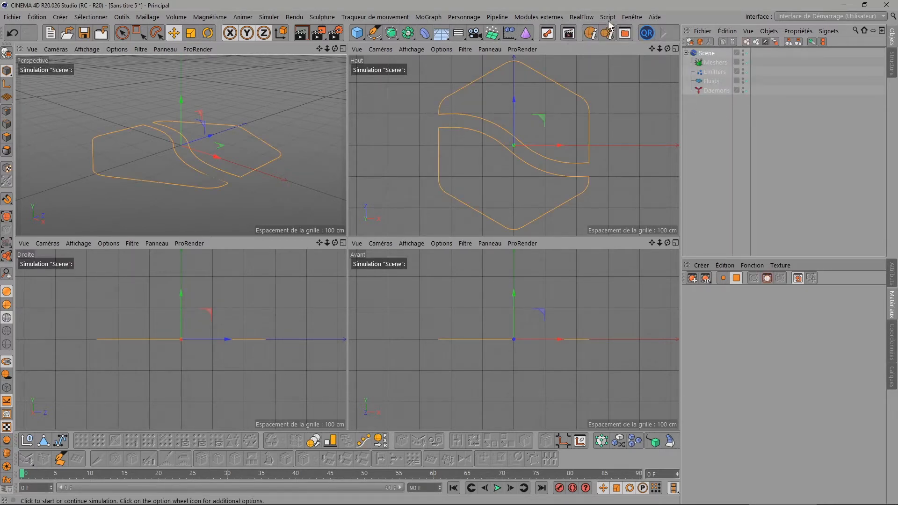
left_click(582, 17)
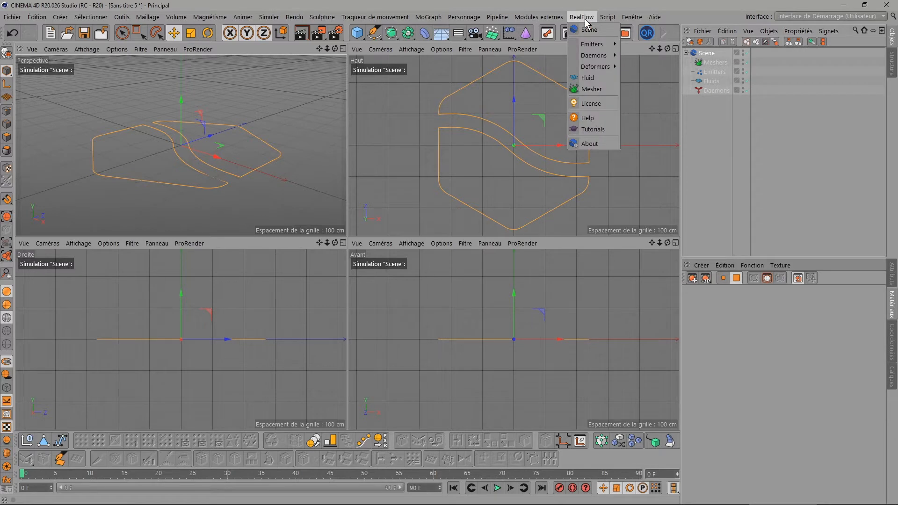
mouse_move(592, 44)
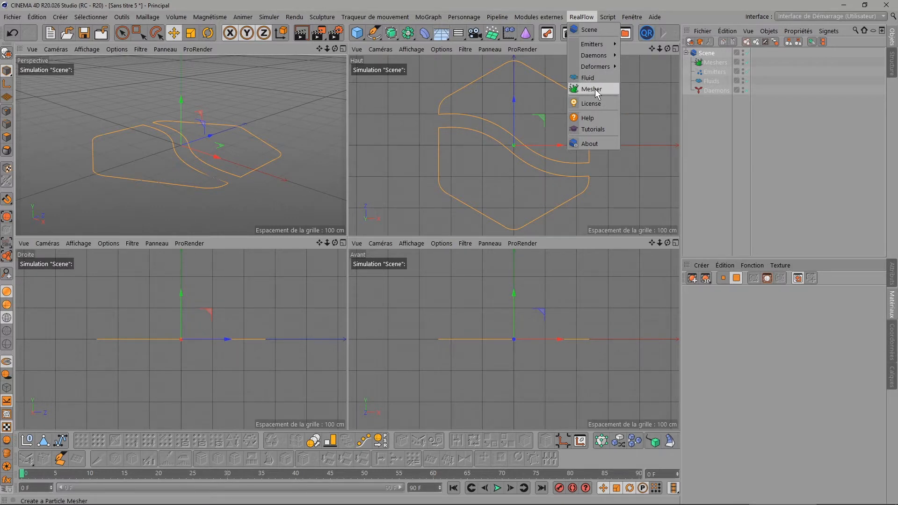
left_click(584, 17)
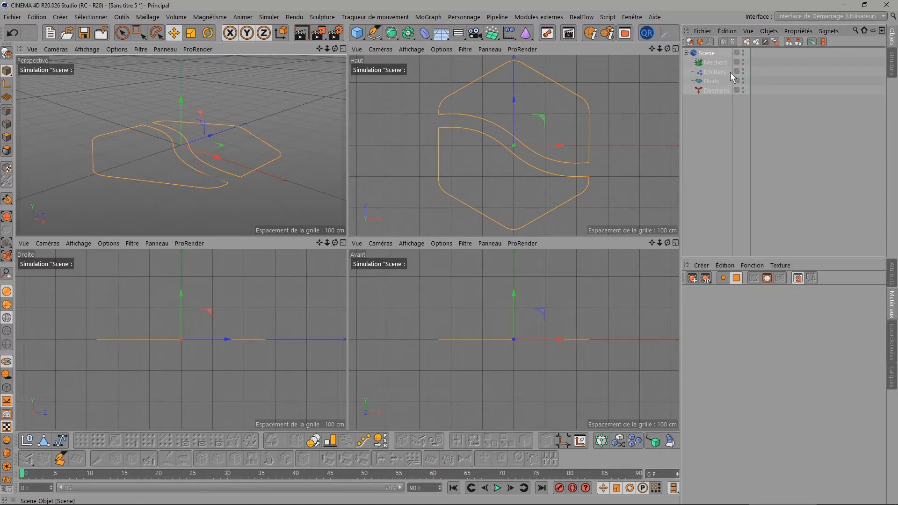
Step: Review the RealFlow Scene object's attributes, including its coordinates, Solver, Cache and Display settings
left_click(889, 268)
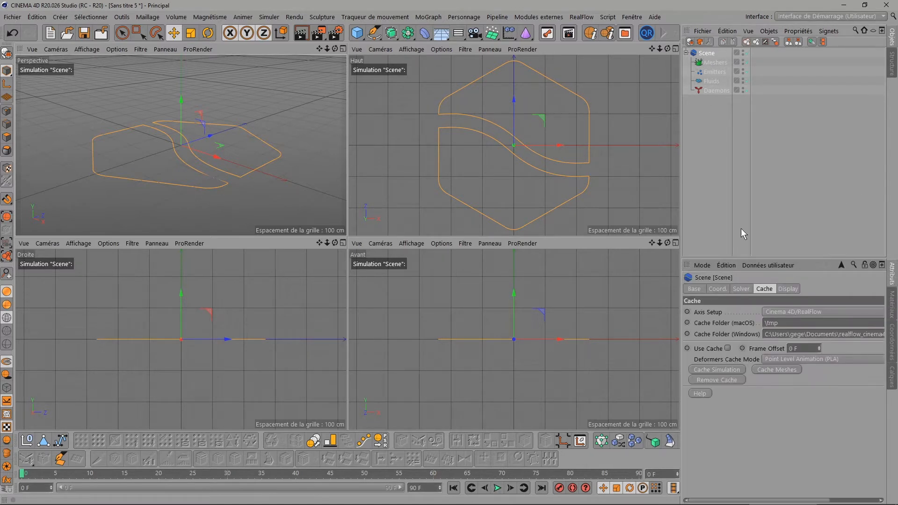
left_click(711, 289)
left_click(738, 289)
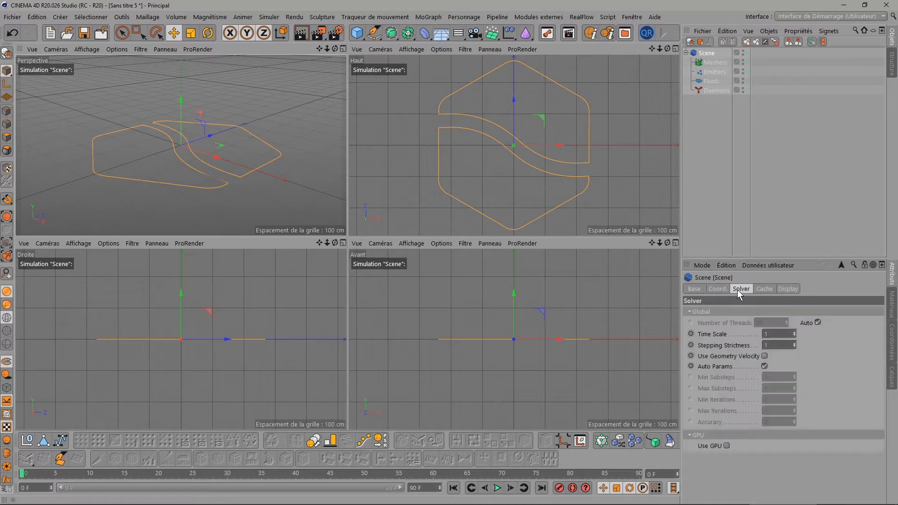
left_click(758, 290)
left_click(781, 290)
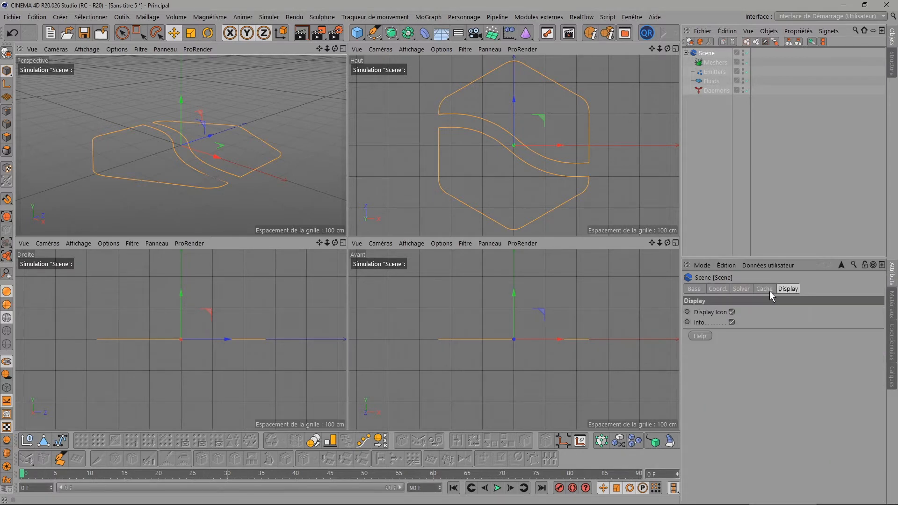
left_click(764, 290)
left_click(746, 290)
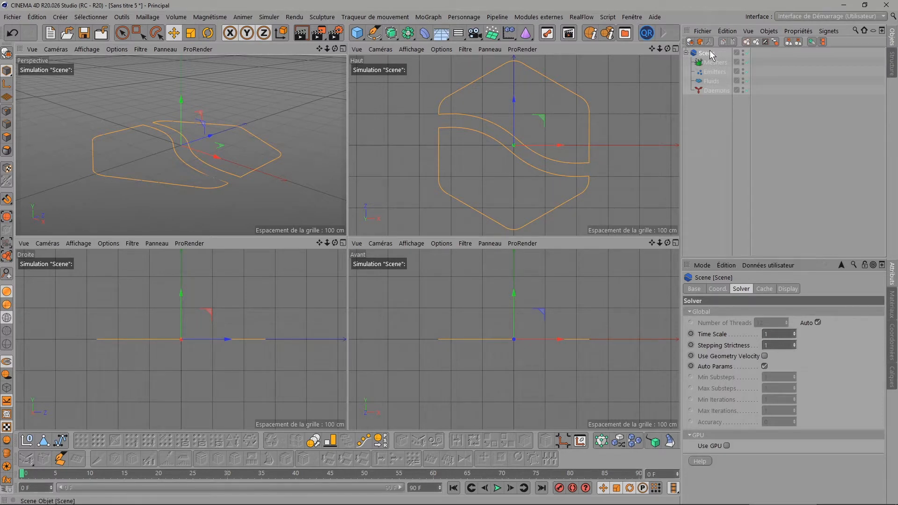
left_click(583, 19)
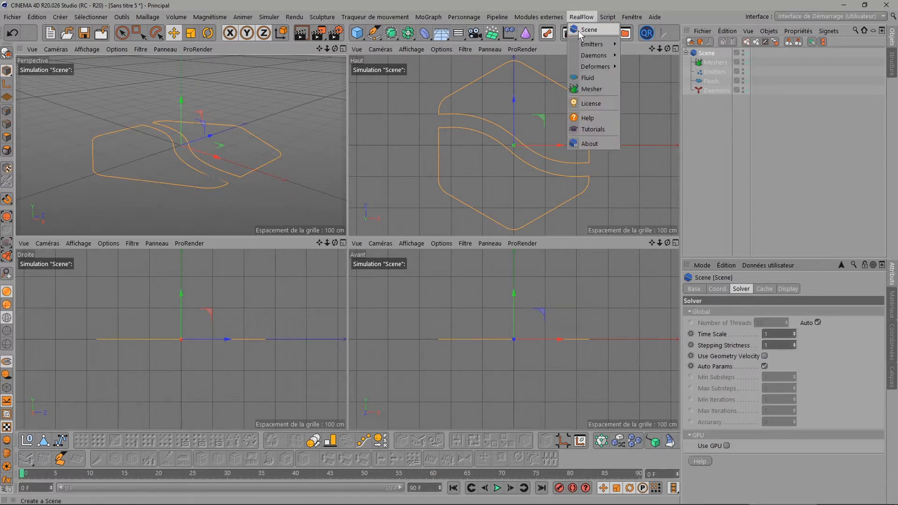
left_click(585, 18)
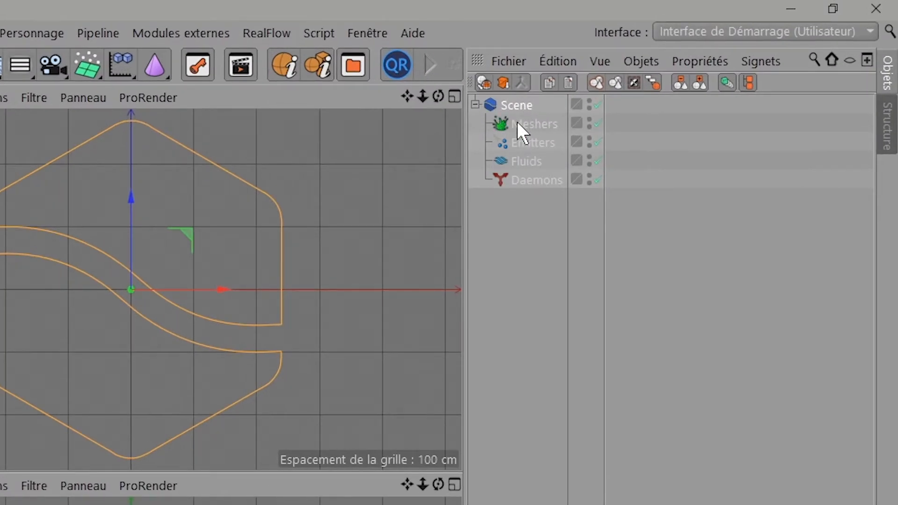
Step: Delete the Meshers, Emitters, Fluids and Daemons groups from under the Scene object
left_click(476, 105)
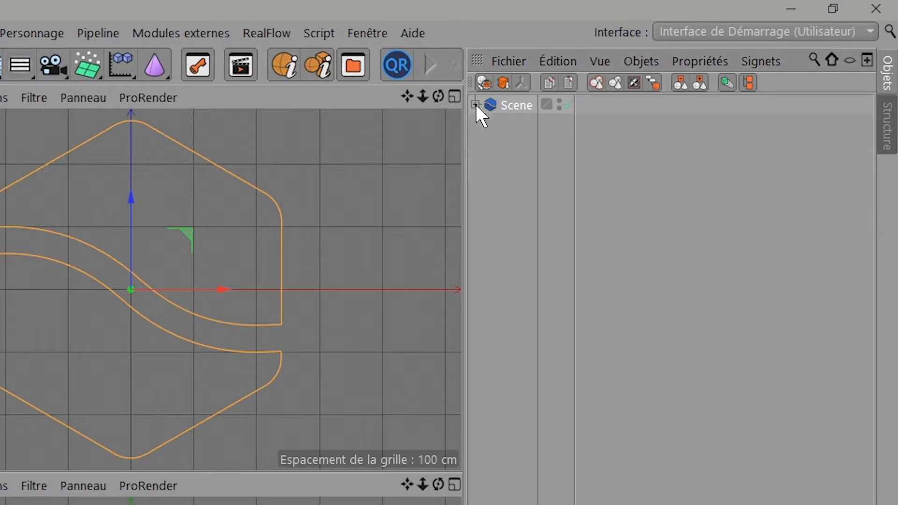
left_click(476, 105)
left_click(525, 123)
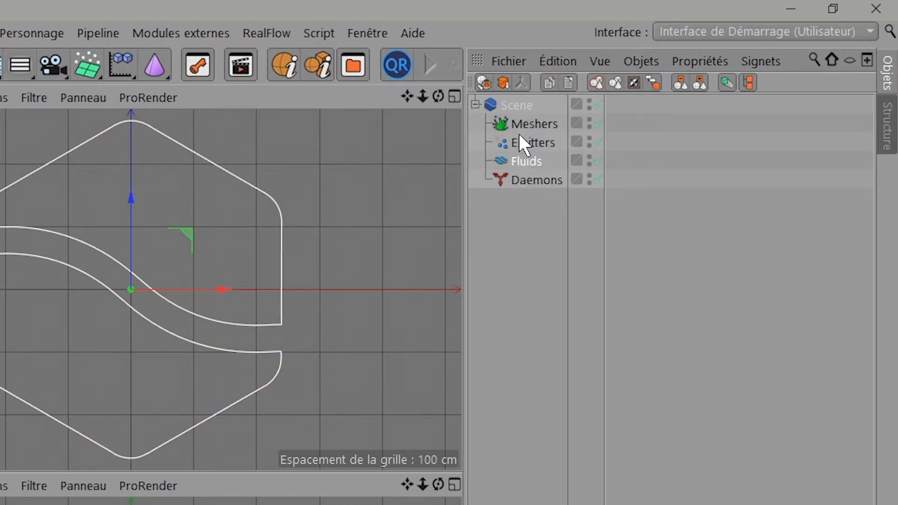
left_click_drag(537, 214, 505, 124)
key("Delete")
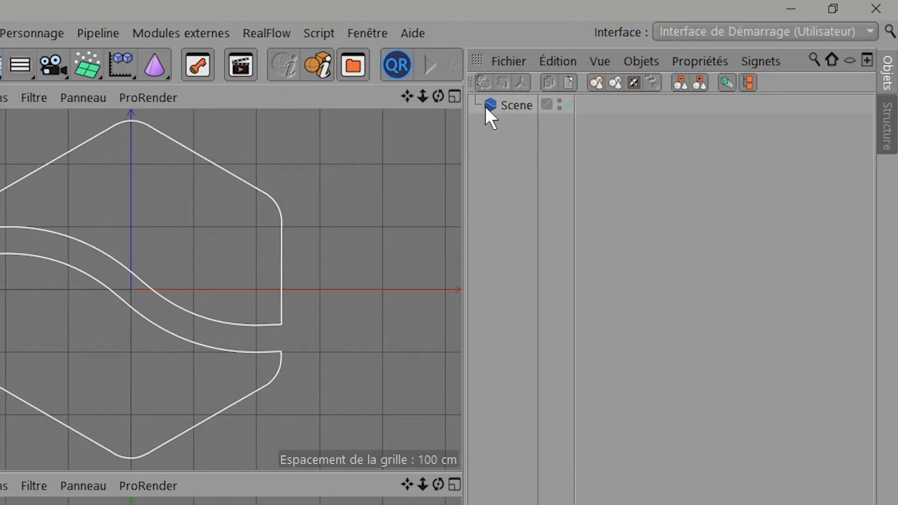
Step: Select the remaining Scene object and check its Coord., Solver, Cache and Display settings again
left_click(518, 107)
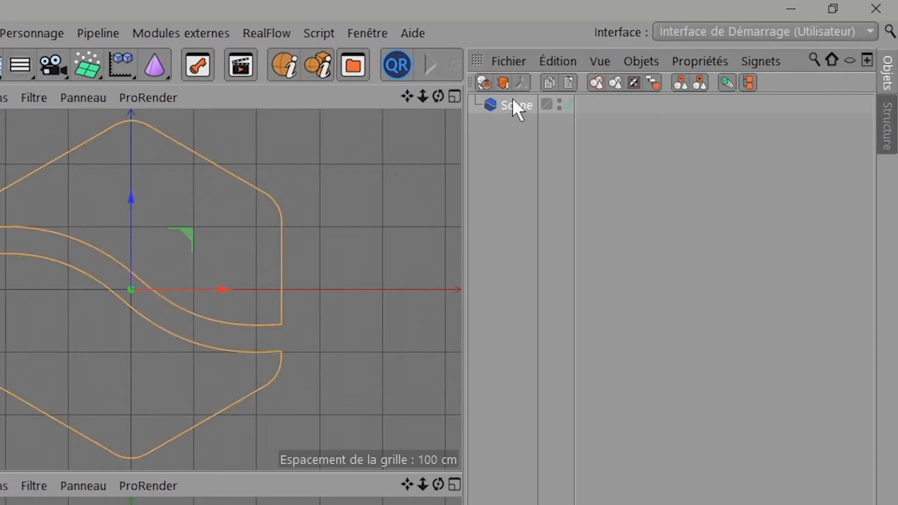
left_click(613, 474)
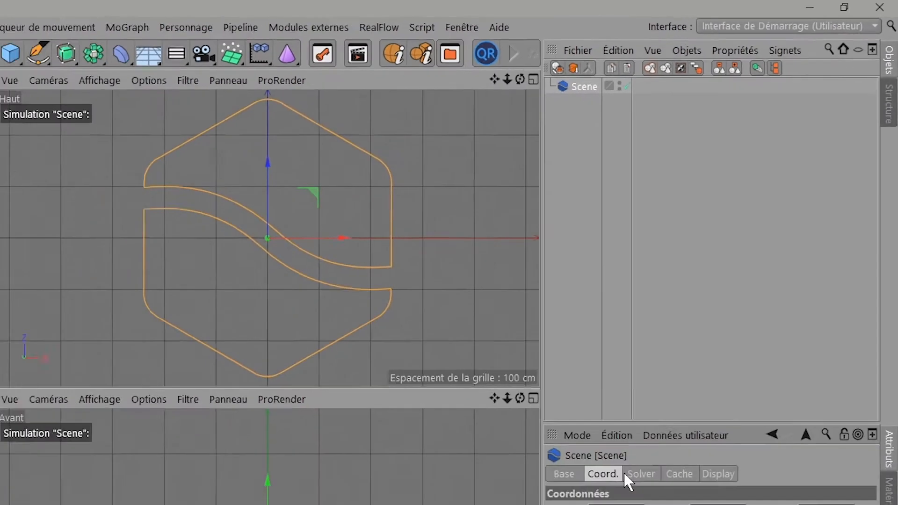
left_click(745, 288)
left_click(767, 288)
left_click(788, 289)
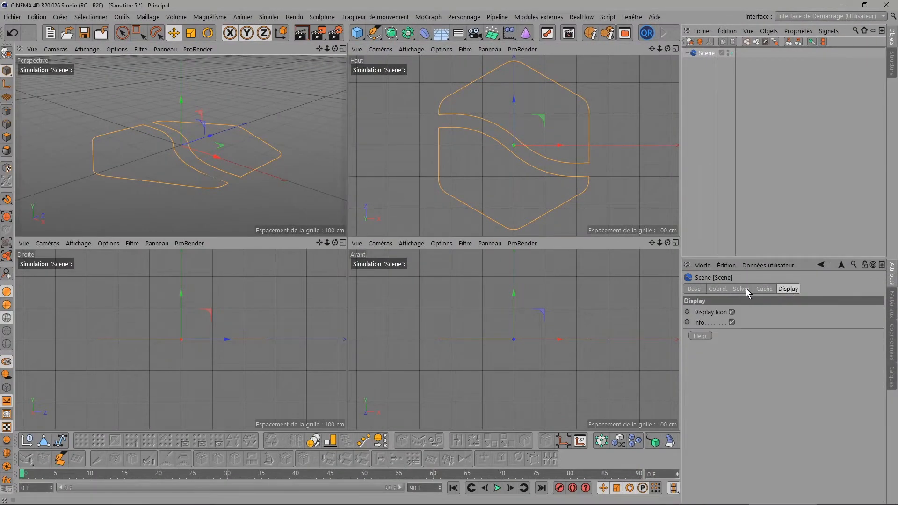
left_click(722, 288)
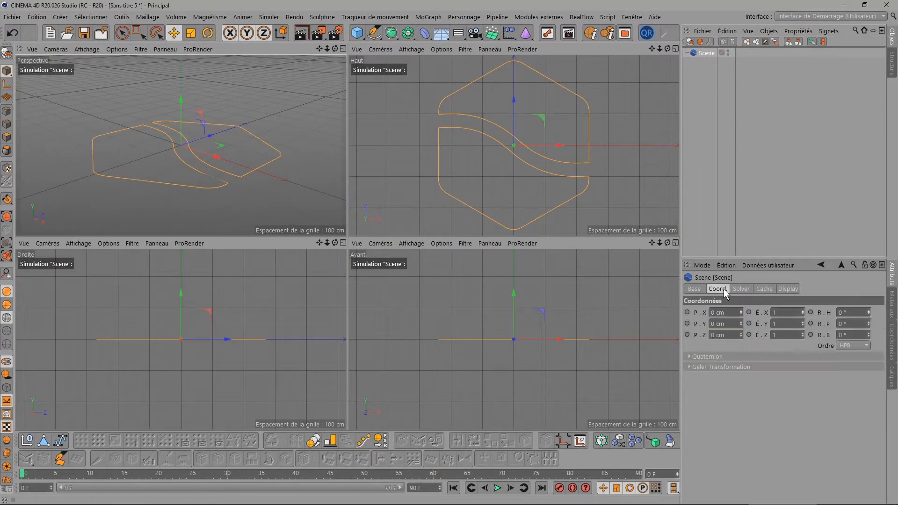
Step: Add a RealFlow emitter of type Circle to the project
left_click(581, 17)
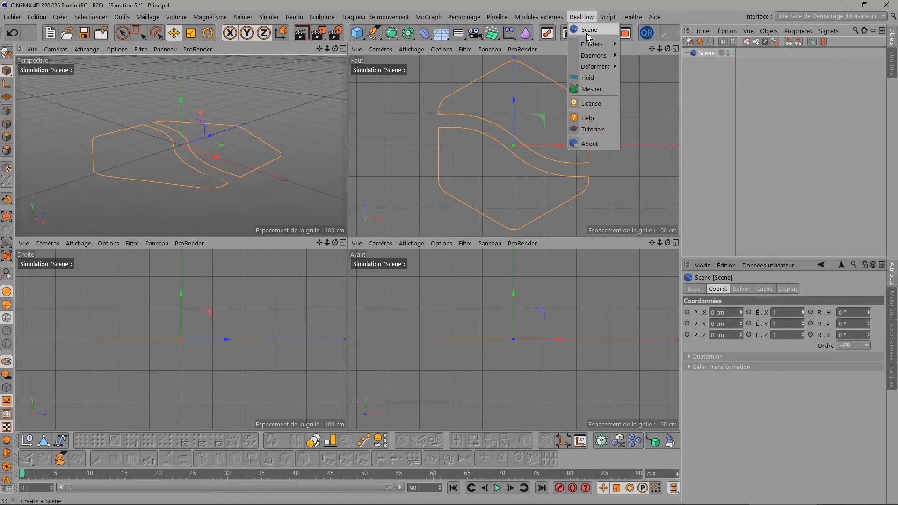
mouse_move(591, 44)
left_click(639, 46)
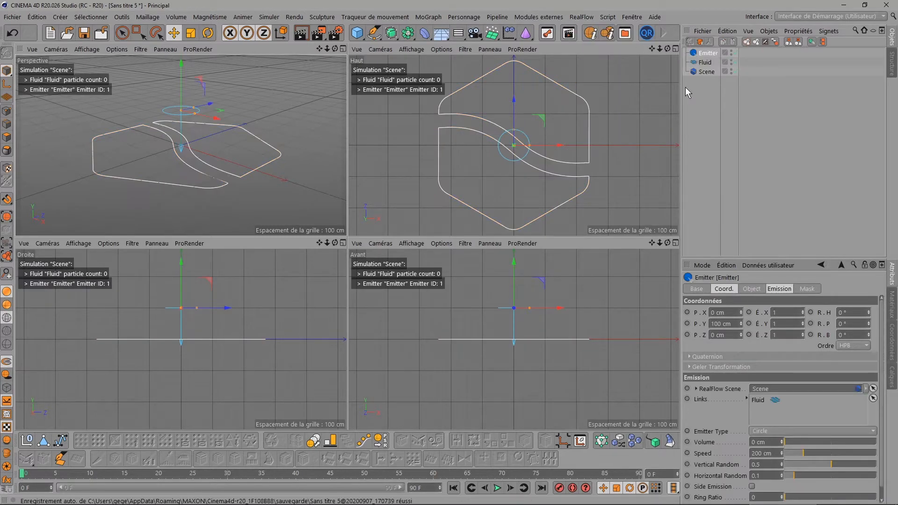
Step: Play the fluid simulation with the Scene object selected and pause it around frame 69
left_click(705, 72)
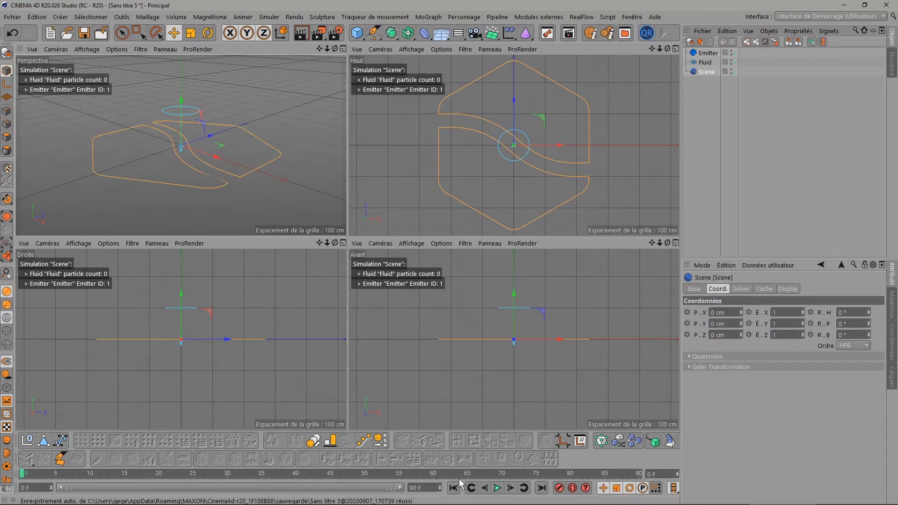
left_click(498, 489)
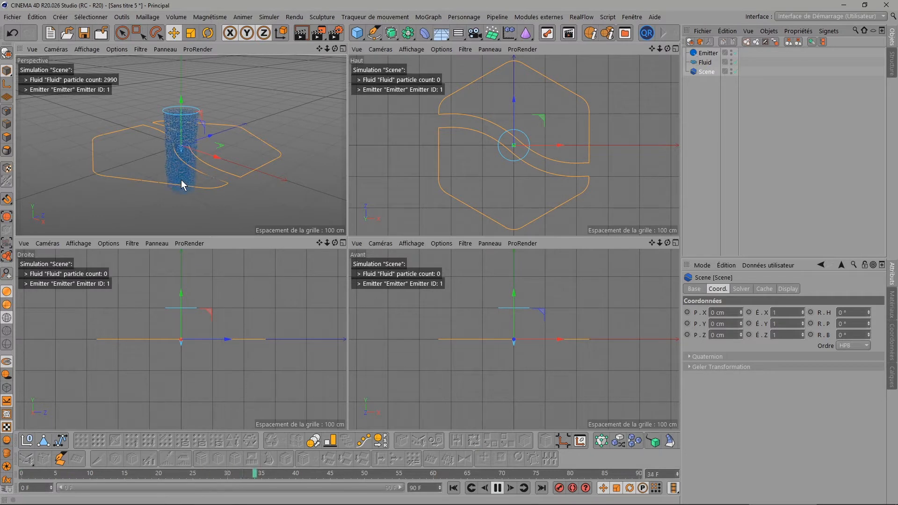
left_click(498, 488)
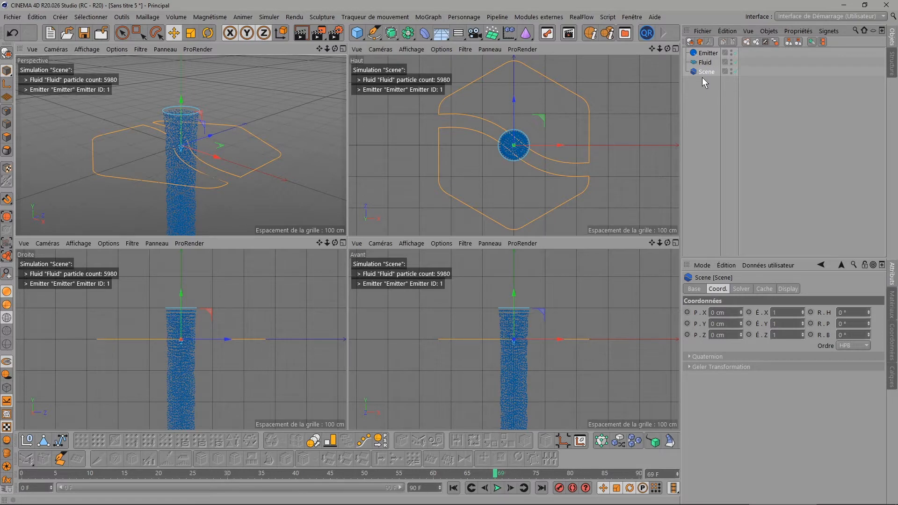
Step: Compare the attributes of the Fluid and Scene objects
left_click(707, 63)
left_click(706, 73)
left_click(703, 63)
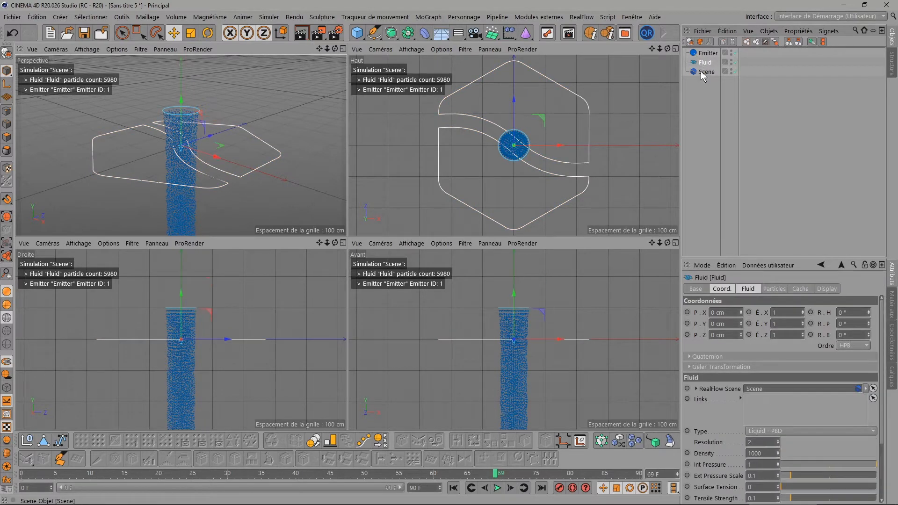
left_click(705, 72)
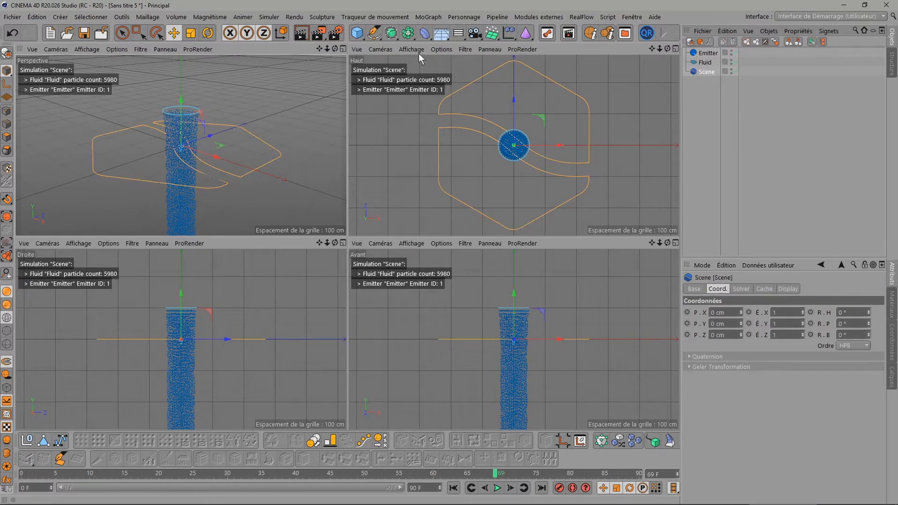
Step: Maximise the perspective view and display the Scene object's Solver settings
left_click(343, 48)
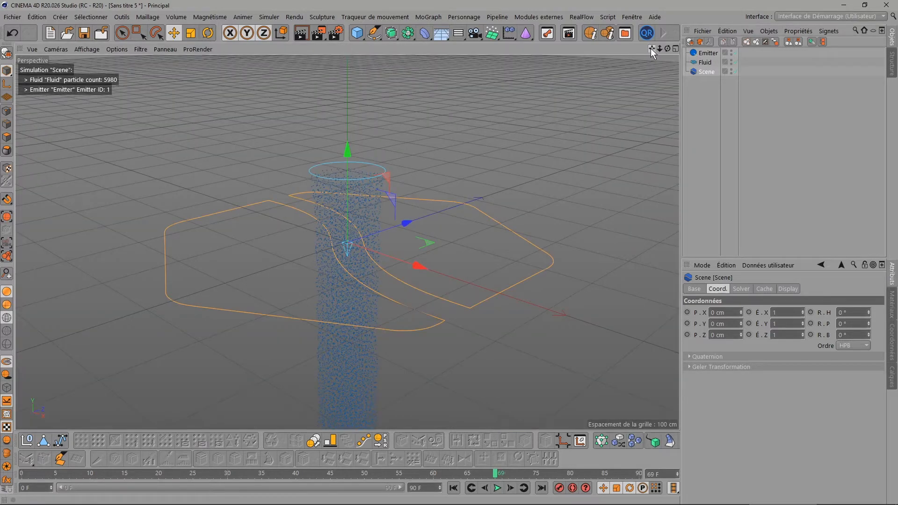
left_click_drag(652, 49, 646, 38)
left_click_drag(347, 242, 347, 241)
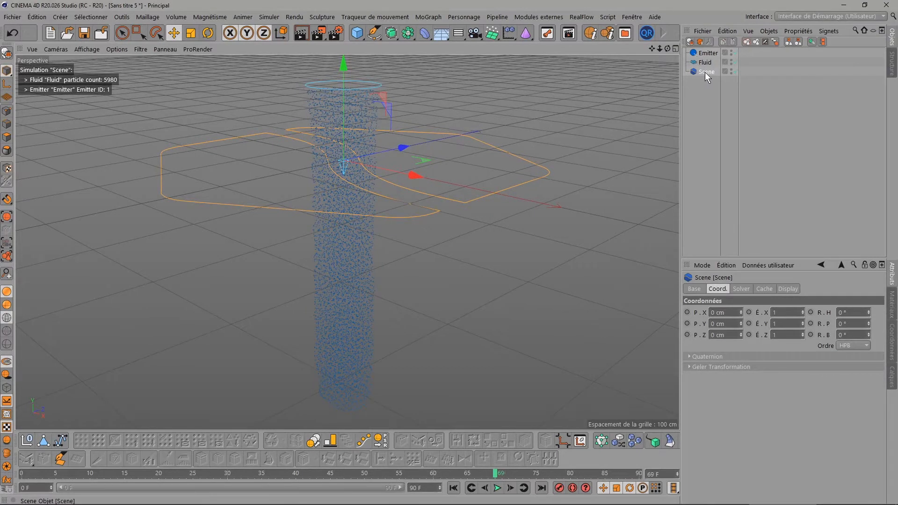
left_click(694, 290)
left_click(719, 289)
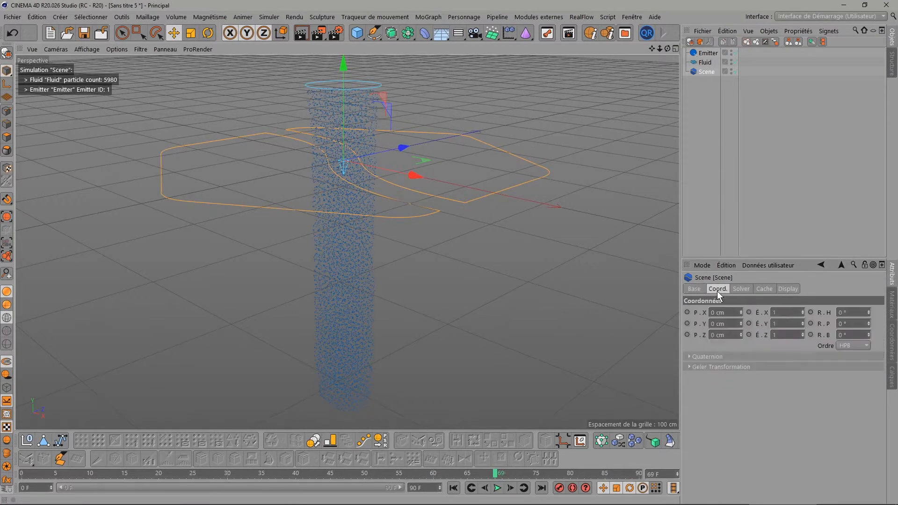
left_click(740, 290)
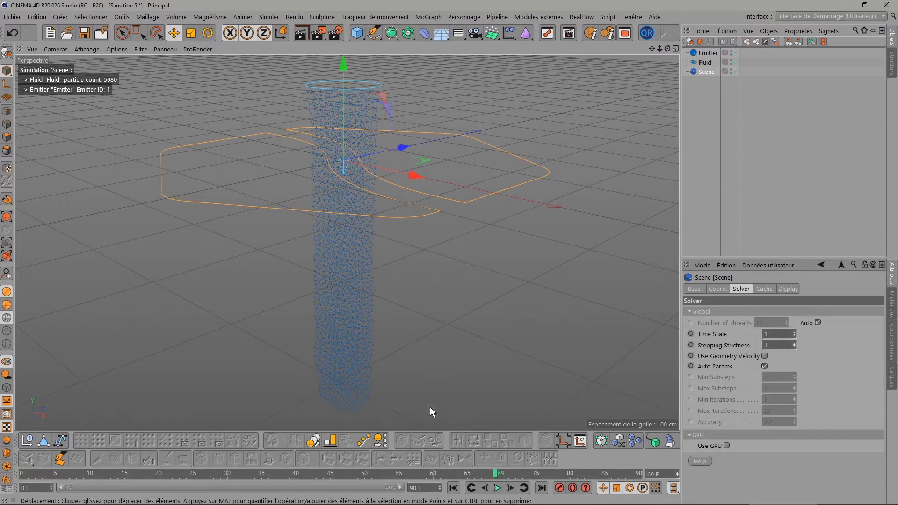
Step: Rewind the animation, set the project length to 300 frames and extend the timeline preview to the full range
left_click(453, 488)
left_click(429, 487)
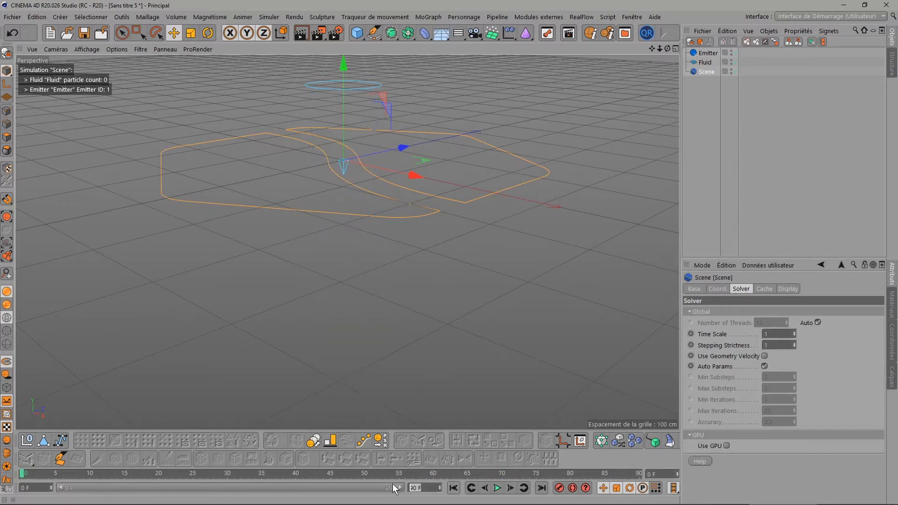
type("300")
key("Return")
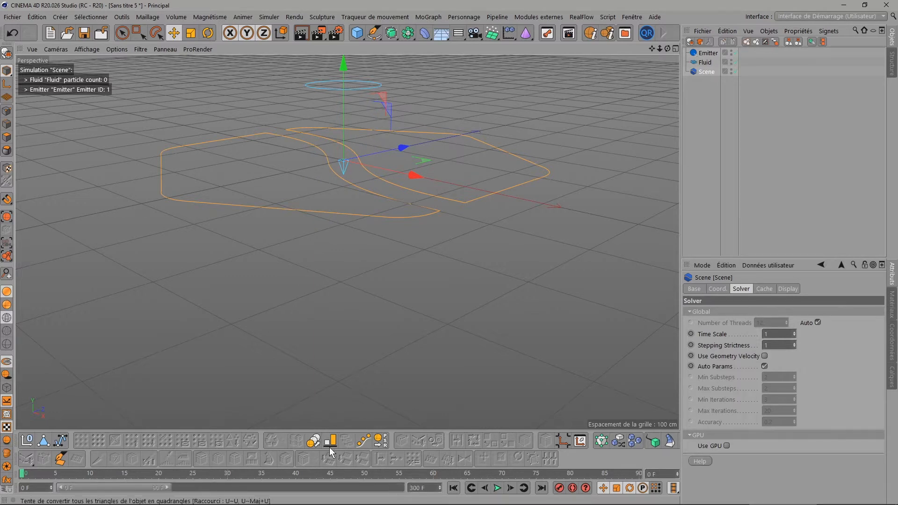
left_click_drag(167, 487, 402, 487)
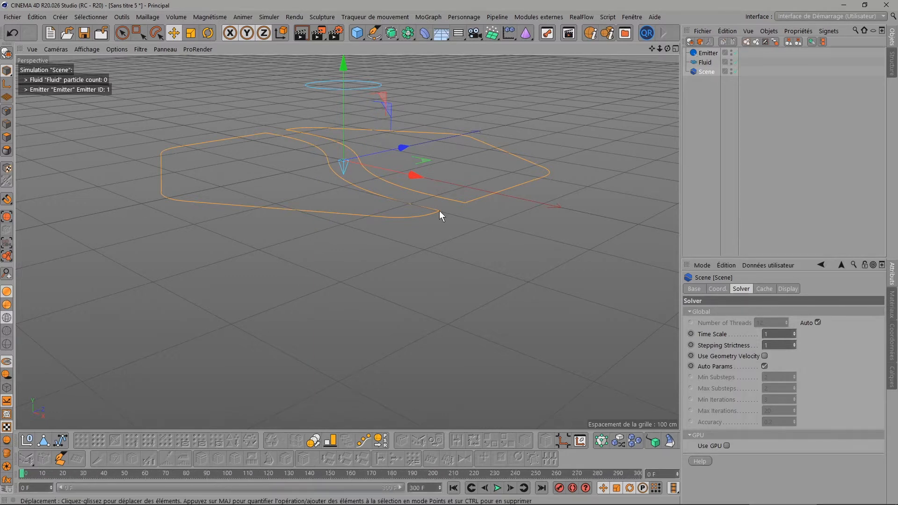
Step: Add a cube and flatten it into a floor slab of 2000 × 10 × 2000 cm
left_click(354, 33)
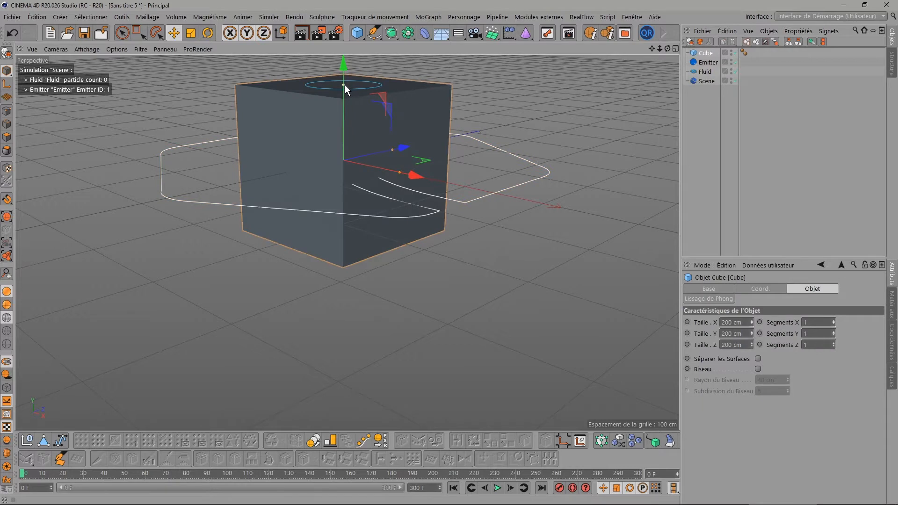
left_click_drag(343, 126, 344, 157)
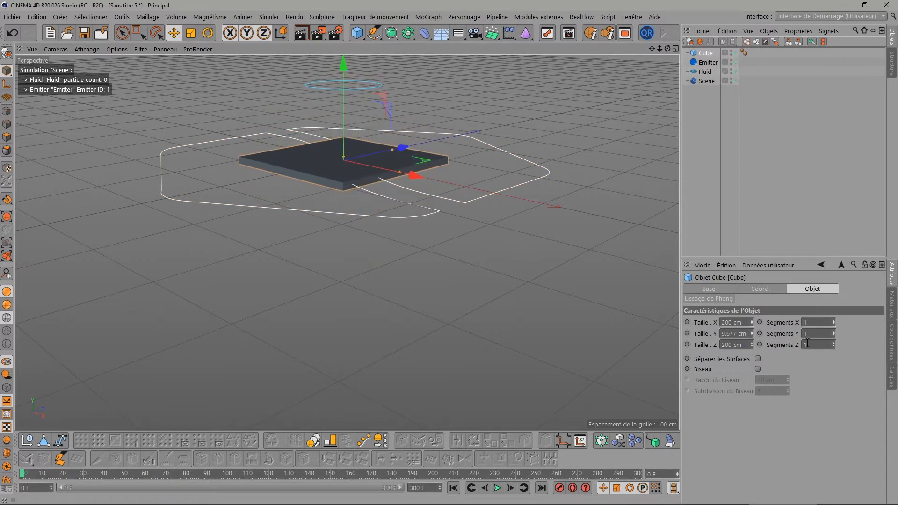
left_click_drag(745, 322, 653, 321)
type("2000")
key("Tab")
key("Tab")
type("2000")
key("Tab")
scroll(621, 80, "down", 5)
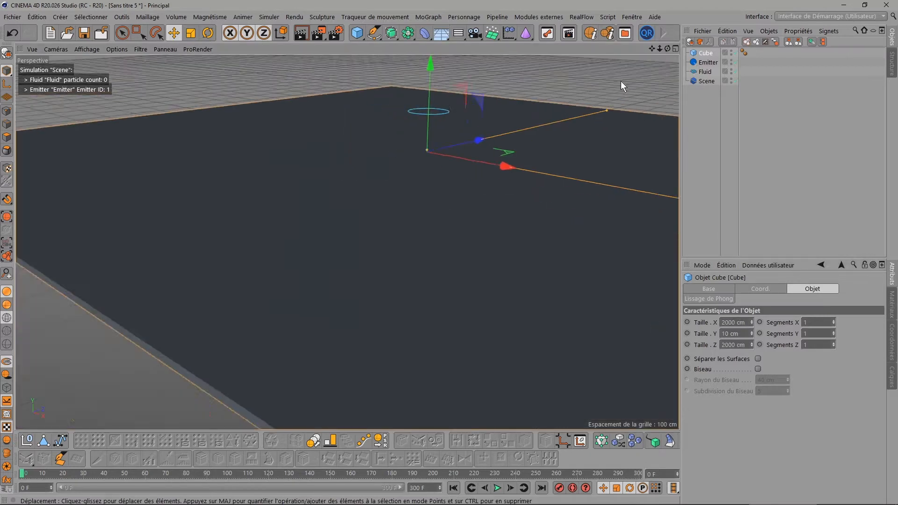
Step: Add a RealFlow Collider tag to the cube
middle_click_drag(621, 81, 599, 121, "alt")
right_click(706, 52)
mouse_move(728, 49)
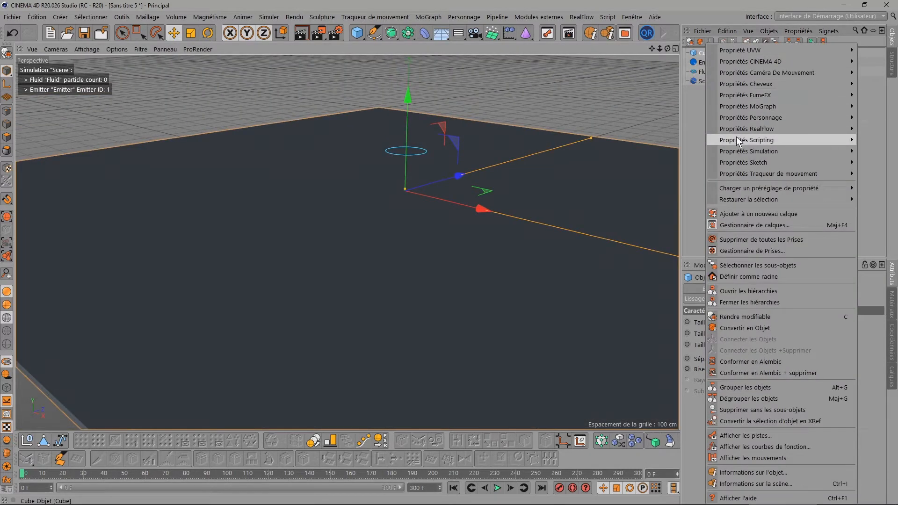
mouse_move(735, 126)
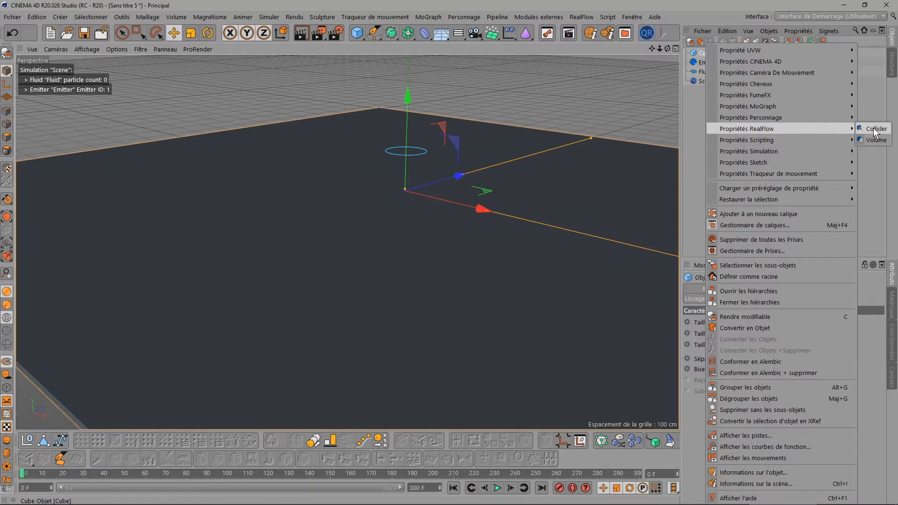
left_click(875, 131)
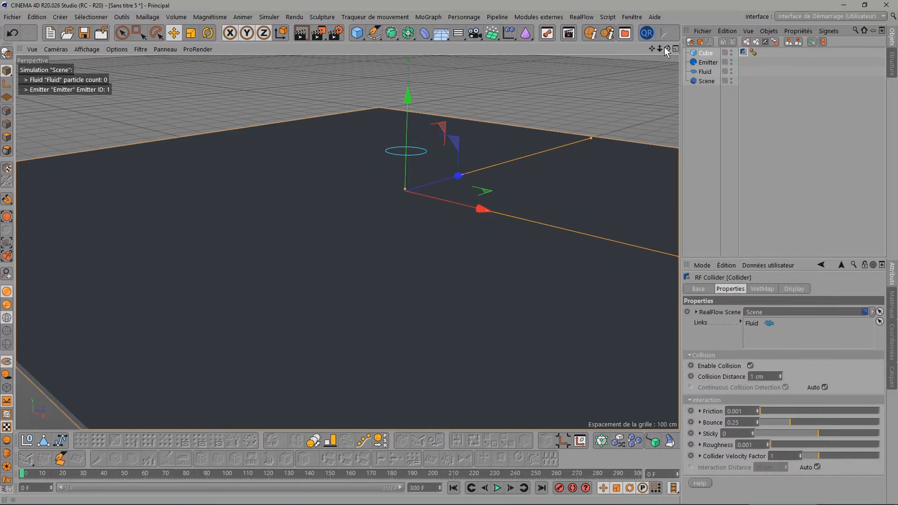
Step: Raise the circle emitter vertically by about 287 cm above the floor slab
left_click_drag(667, 49, 639, 102)
left_click_drag(661, 50, 633, 81)
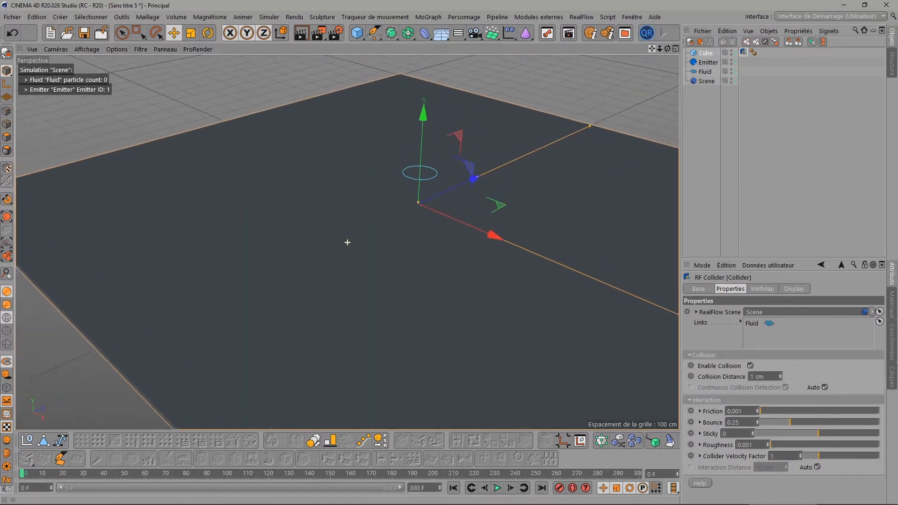
left_click(705, 63)
left_click_drag(423, 90, 423, 47)
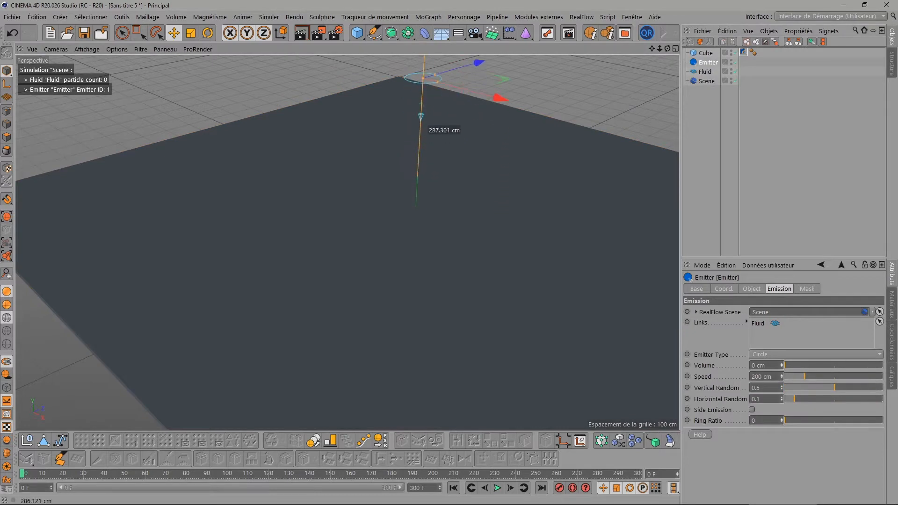
left_click_drag(652, 49, 653, 103)
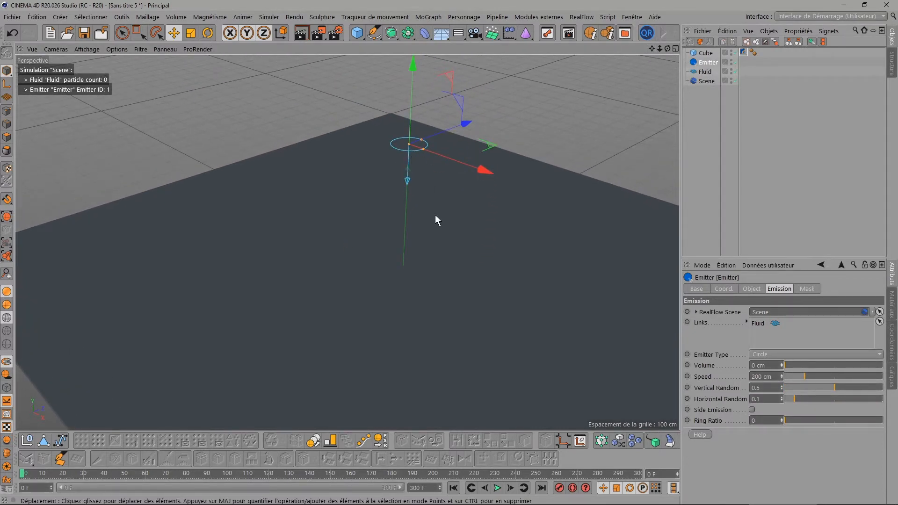
Step: Play the simulation to examine how the fluid hits the floor slab, and rewind to the first frame
left_click(497, 488)
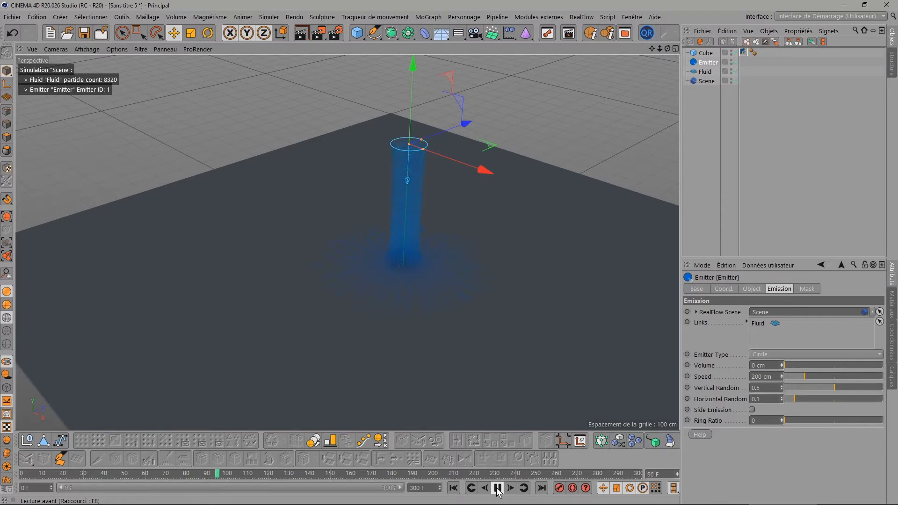
left_click(498, 488)
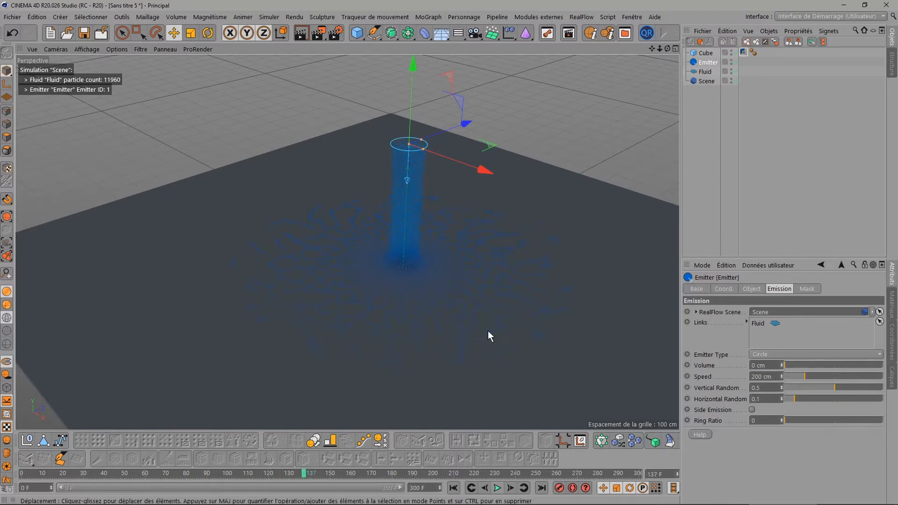
scroll(488, 331, "down", 3)
mouse_move(668, 49)
left_mouse_down()
mouse_move(682, 13)
mouse_move(689, 18)
mouse_move(667, 48)
left_mouse_up()
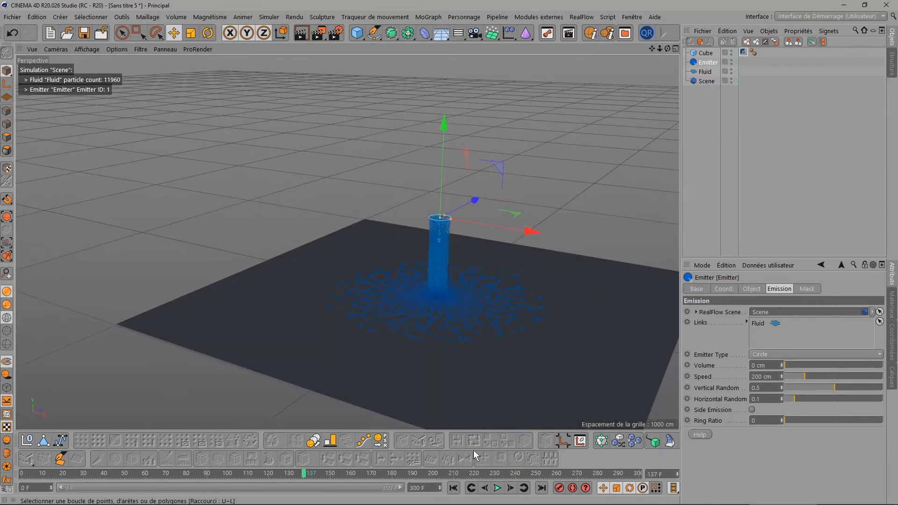
left_click(453, 488)
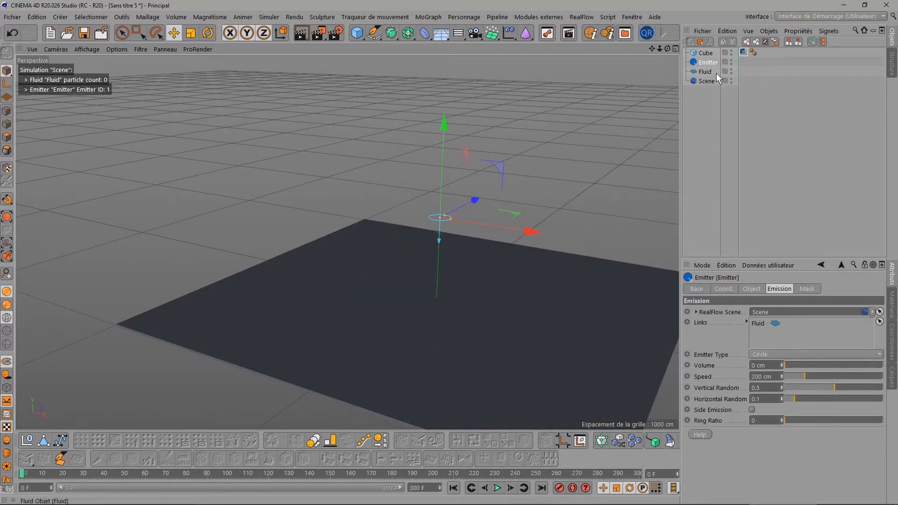
Step: Review the Scene object's Solver settings, play the simulation with Time Scale 1 and return to the first frame
left_click(706, 80)
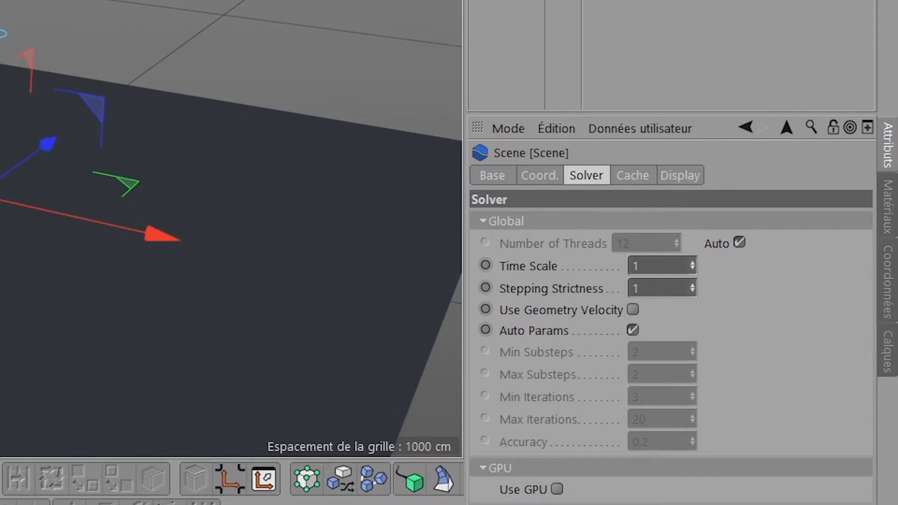
scroll(230, 228, "up", 3)
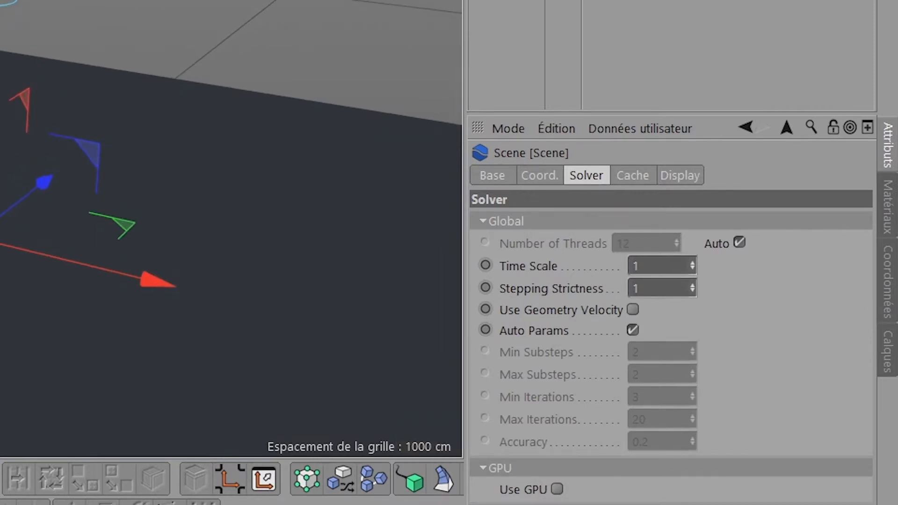
scroll(231, 229, "up", 3)
scroll(106, 220, "up", 1)
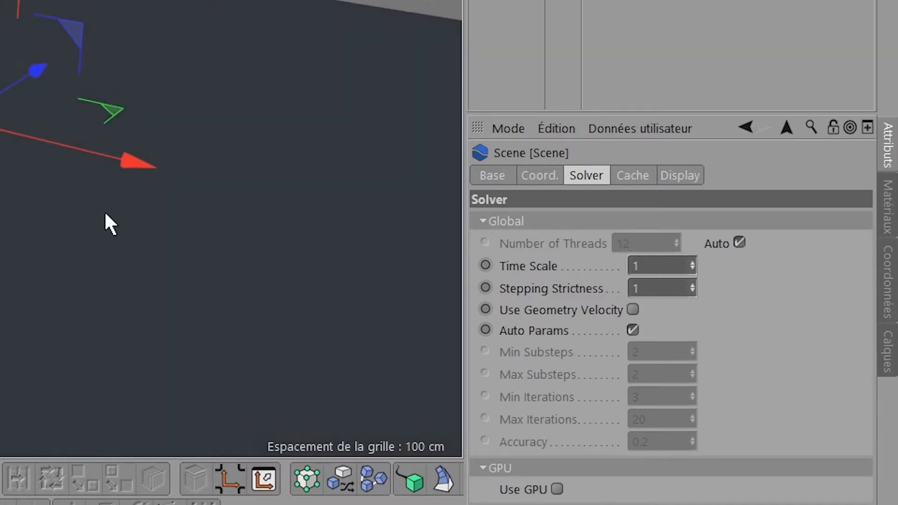
left_click(497, 487)
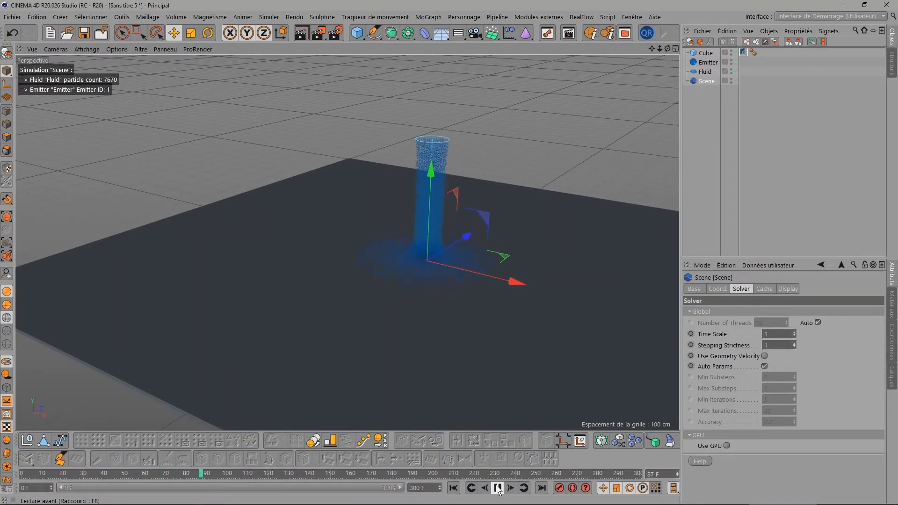
left_click(497, 487)
left_click(453, 488)
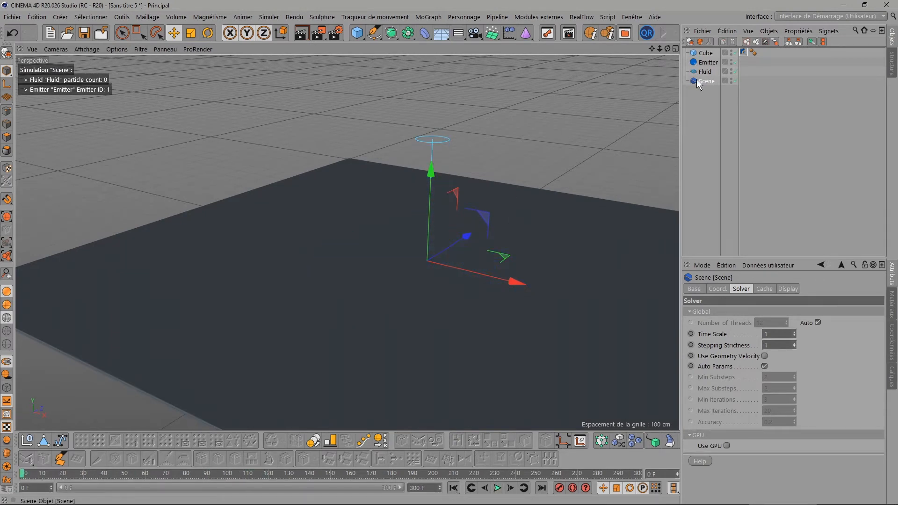
Step: Set the solver's Time Scale to 0.5, play the simulation and return to the first frame
left_click(775, 333)
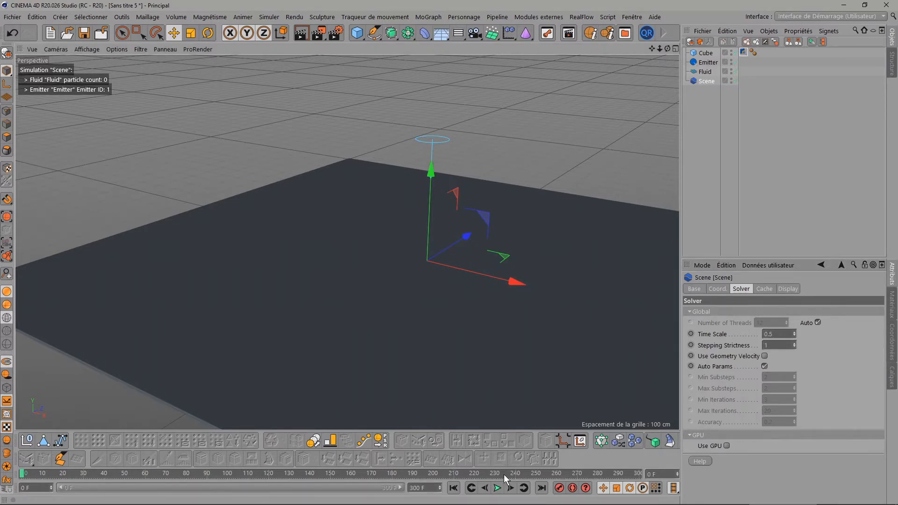
left_click(497, 488)
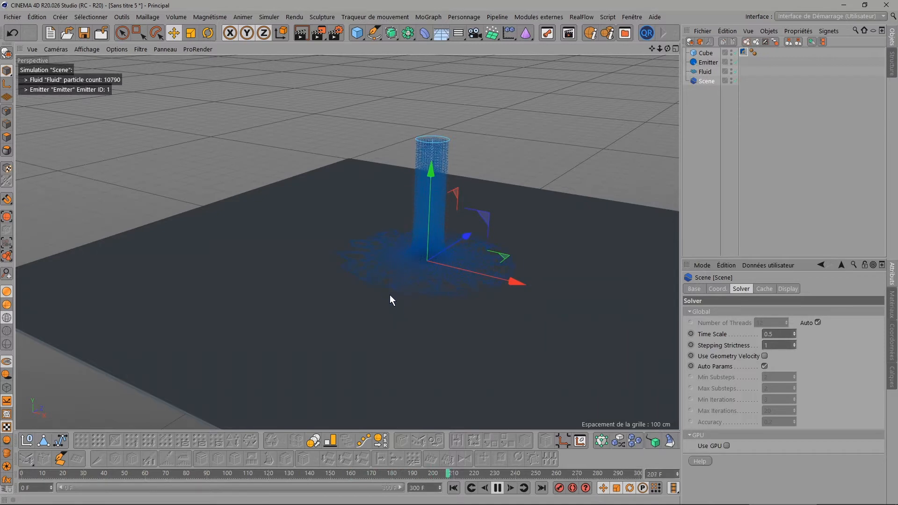
left_click(498, 488)
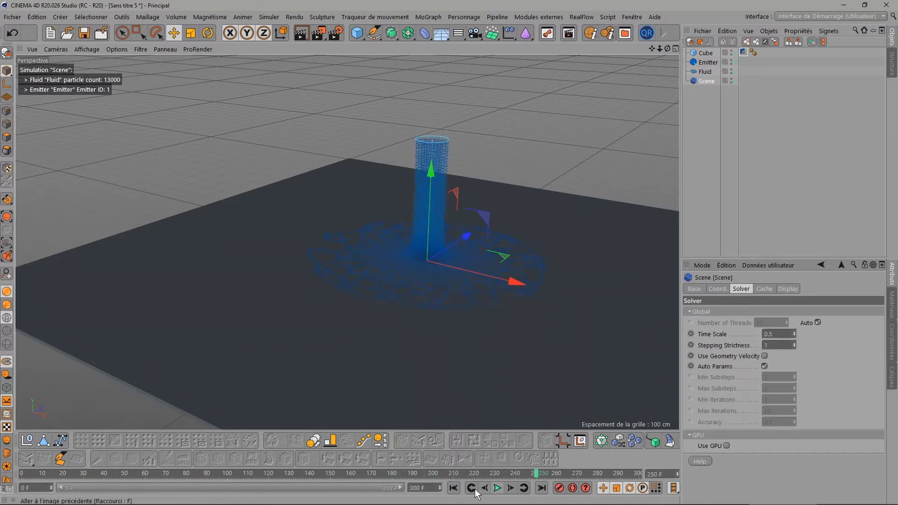
left_click(454, 488)
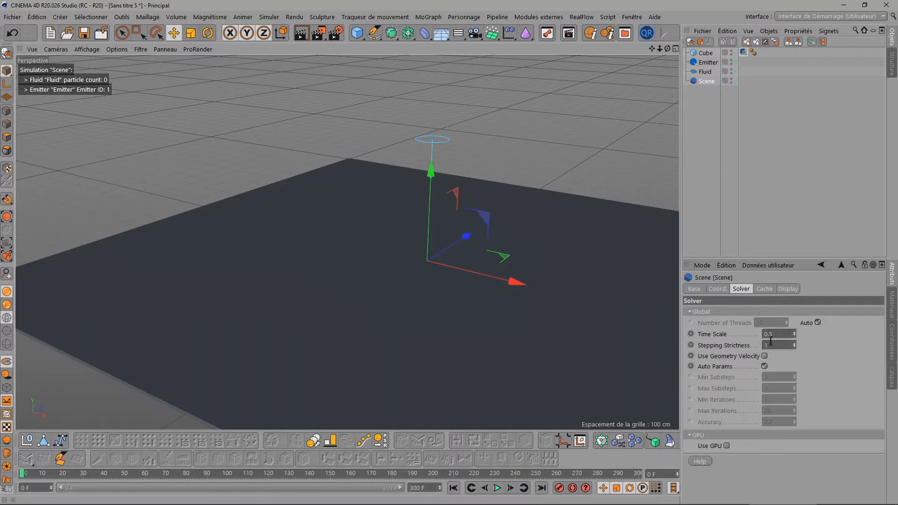
Step: Set the solver's Time Scale to 0.1 and play the simulation
key("BackSpace")
type("0.1")
key("Return")
left_click(497, 488)
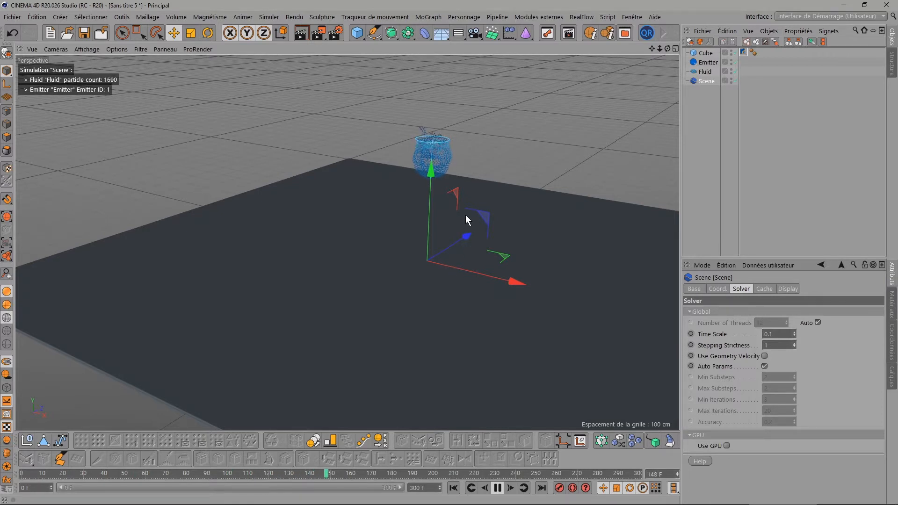
Step: Stop the simulation, return to the first frame, and lower the emitter closer to the floor slab
left_click(499, 487)
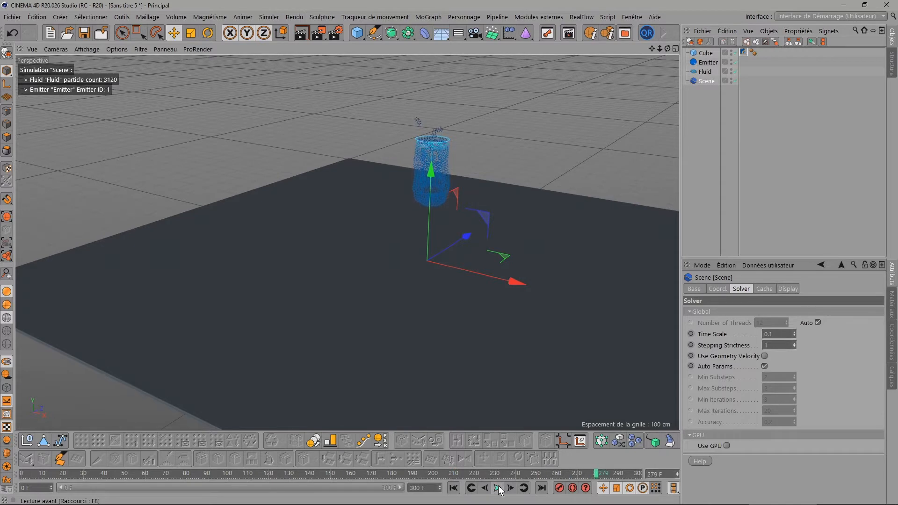
left_click(453, 488)
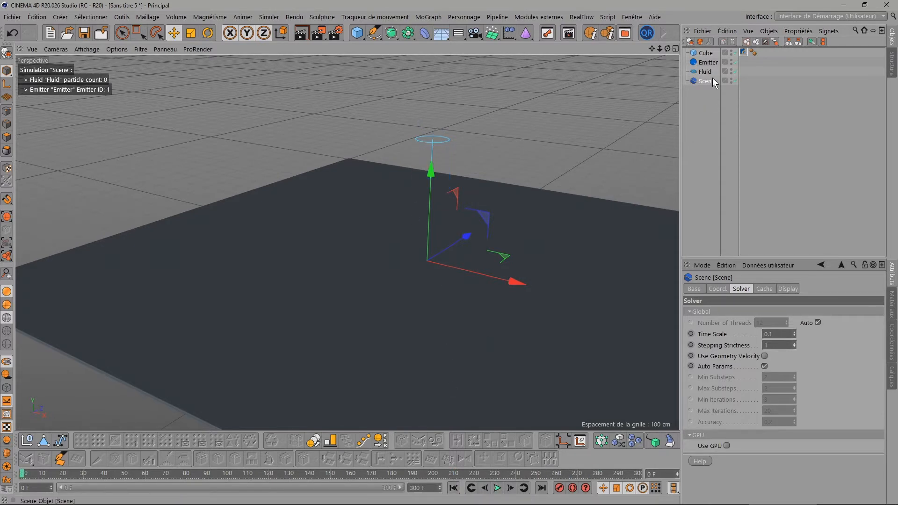
left_click(708, 63)
left_click_drag(440, 83, 437, 174)
scroll(448, 225, "up", 3)
scroll(422, 257, "up", 5)
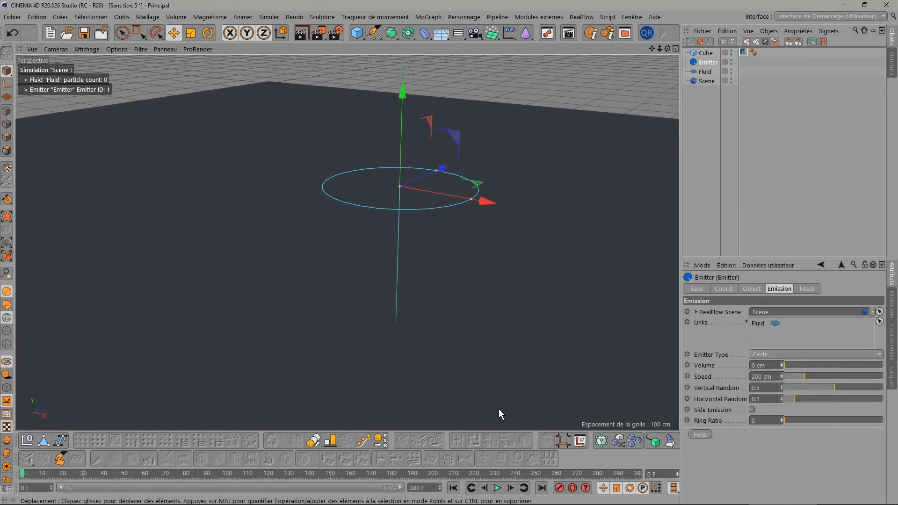
Step: Play the slowed simulation to examine the flow from the lowered emitter, and rewind to the first frame
left_click(497, 488)
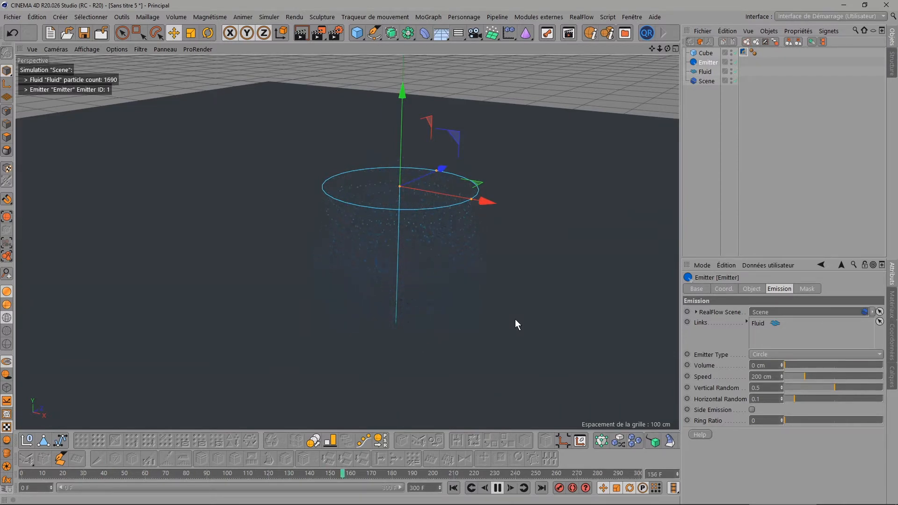
scroll(515, 319, "down", 4)
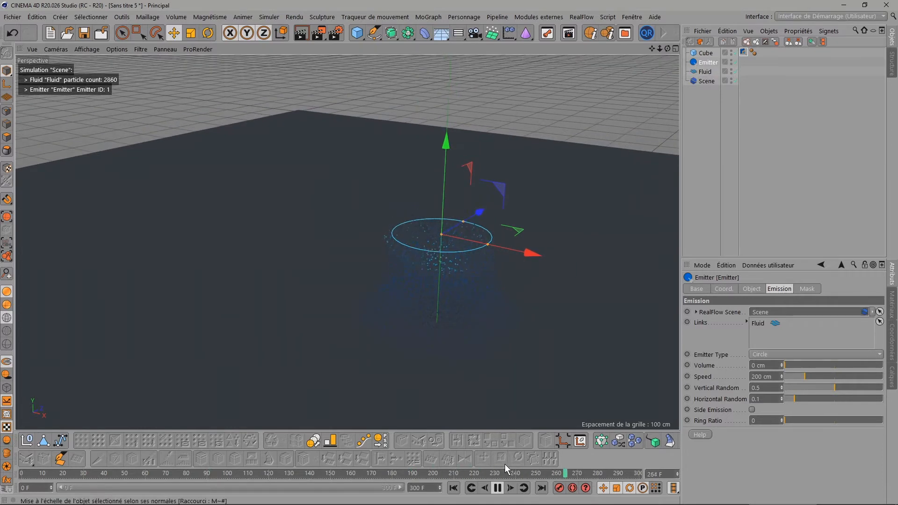
left_click(498, 488)
left_click(454, 488)
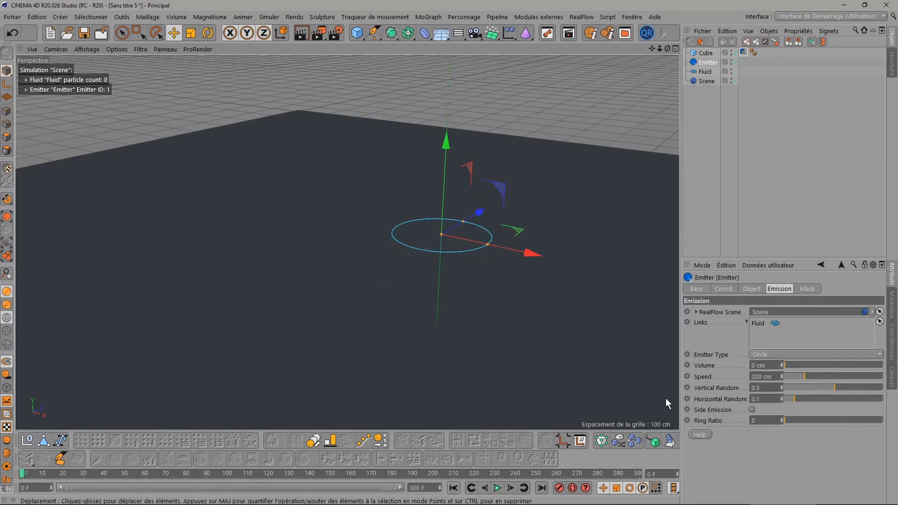
Step: Set the Scene's solver Time Scale to 1, and play and stop the simulation with the lowered emitter
left_click(707, 80)
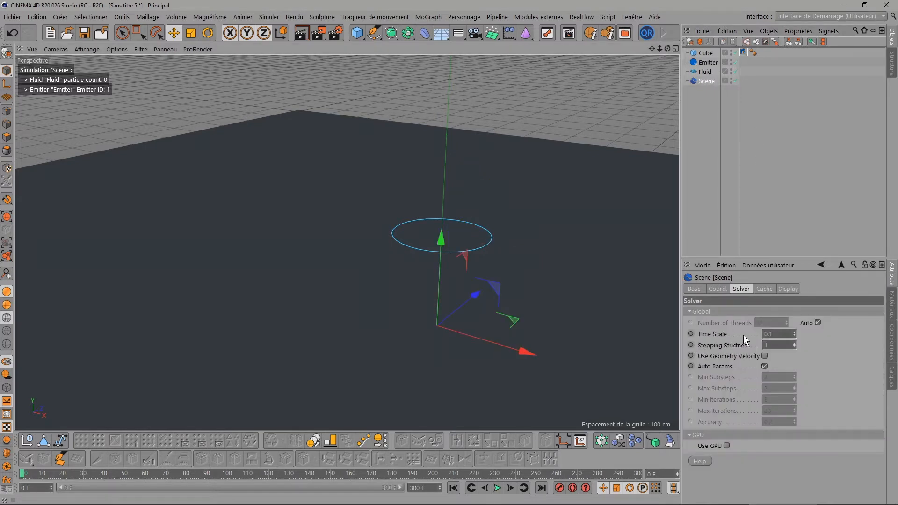
scroll(490, 277, "down", 3)
left_click_drag(653, 49, 620, 1)
double_click(773, 333)
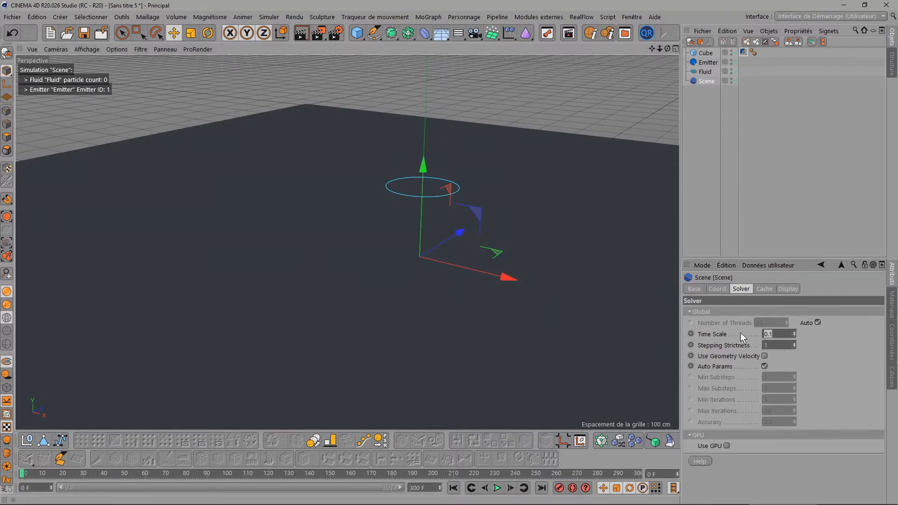
type("1")
type("1")
mouse_move(651, 49)
left_mouse_down()
mouse_move(646, 28)
mouse_move(650, 49)
mouse_move(673, 42)
mouse_move(667, 49)
left_mouse_up()
left_click(497, 488)
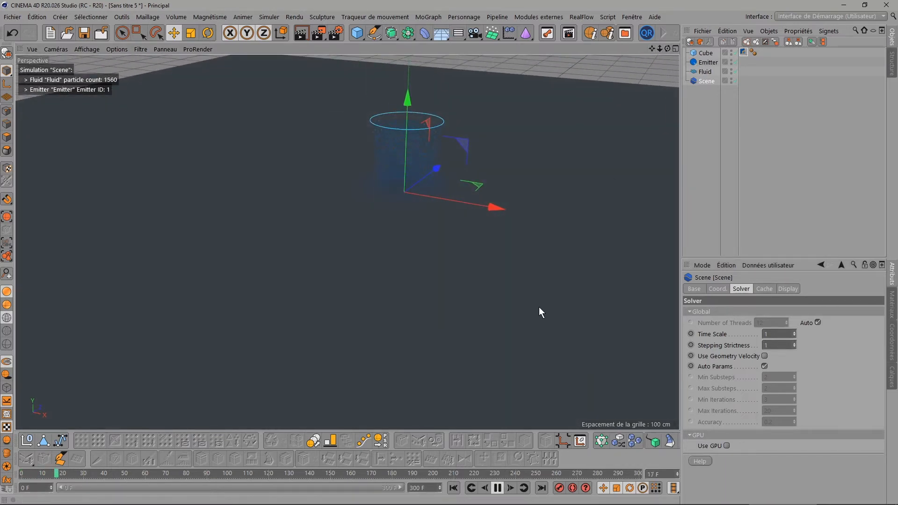
left_click(497, 488)
scroll(545, 314, "down", 5)
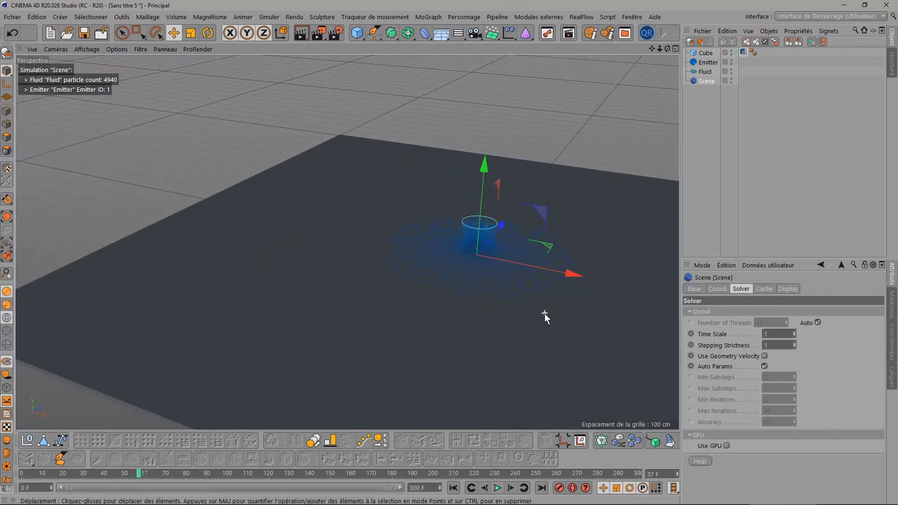
Step: Set the emitter's Speed to 500 cm and return to the first frame
left_click_drag(652, 48, 674, 32)
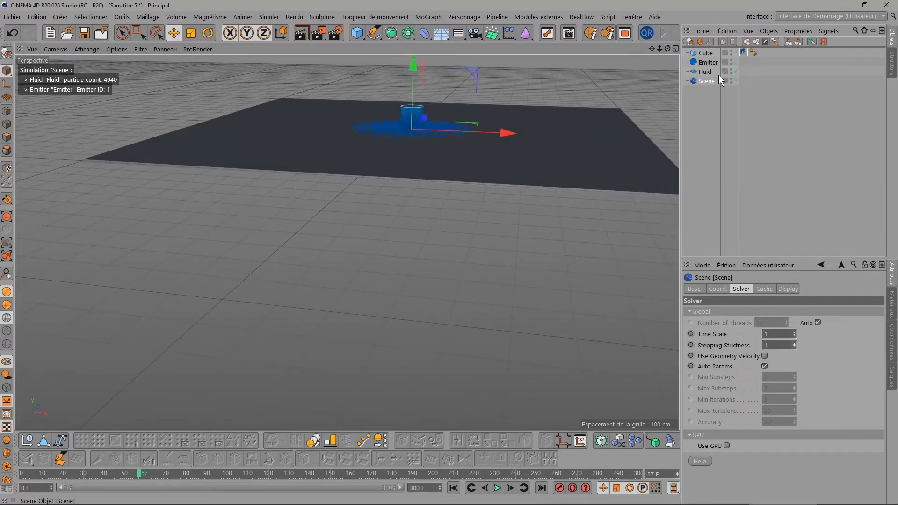
left_click(708, 63)
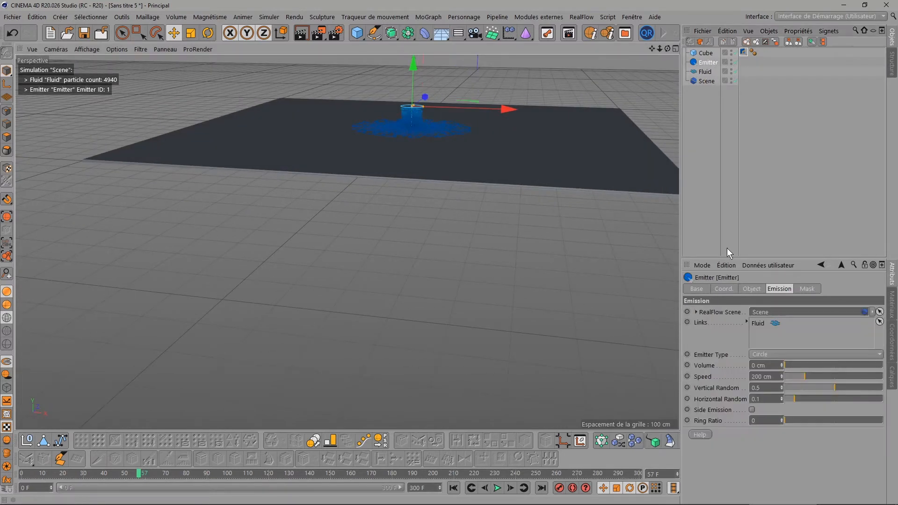
type("500")
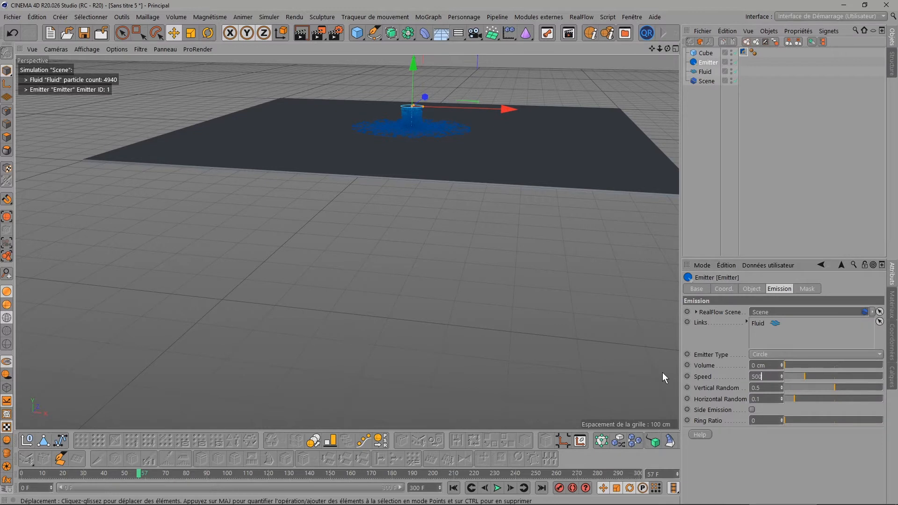
key("Return")
left_click(454, 488)
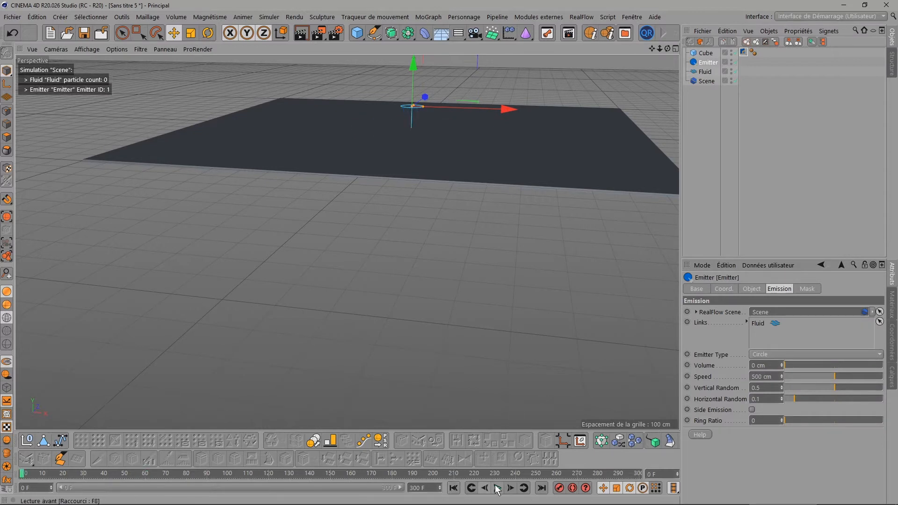
Step: Play the faster simulation, stop it and examine the area beneath the floor slab for escaping particles
left_click(498, 488)
left_click(498, 488)
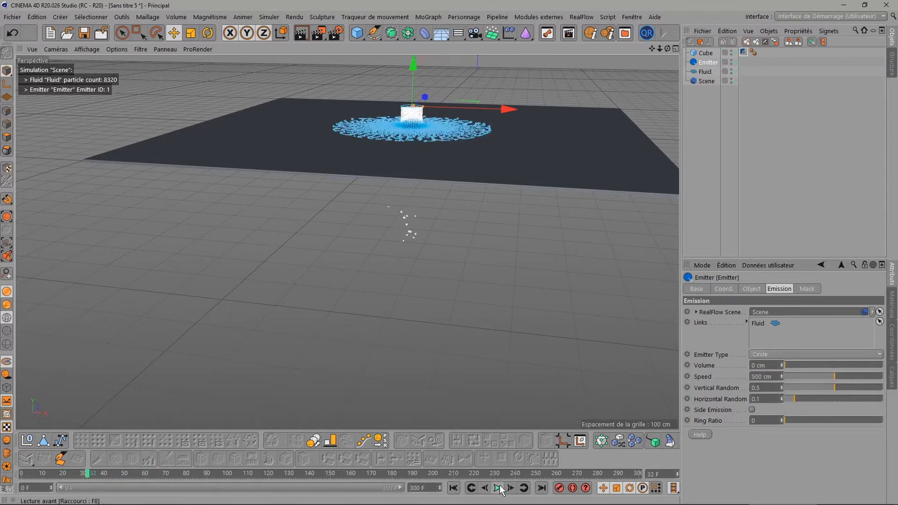
mouse_move(668, 48)
left_mouse_down()
mouse_move(668, 26)
mouse_move(668, 34)
left_mouse_up()
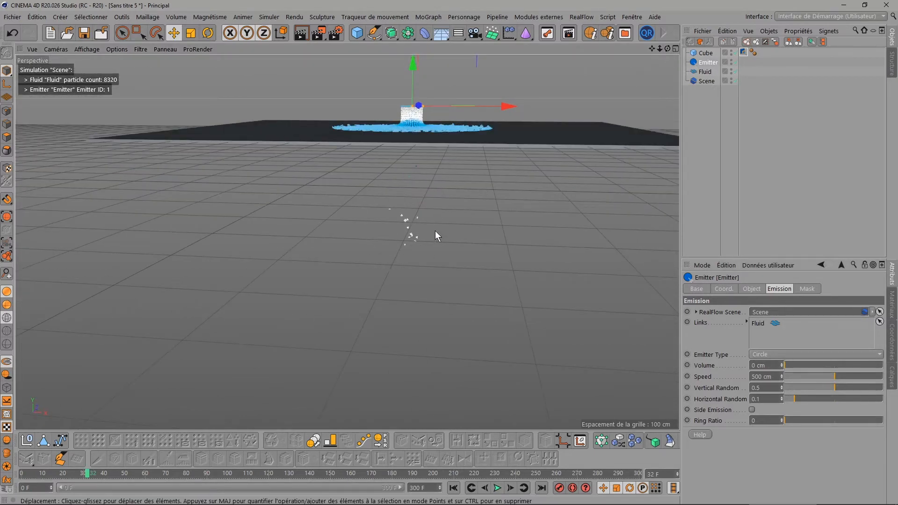
scroll(393, 168, "up", 6)
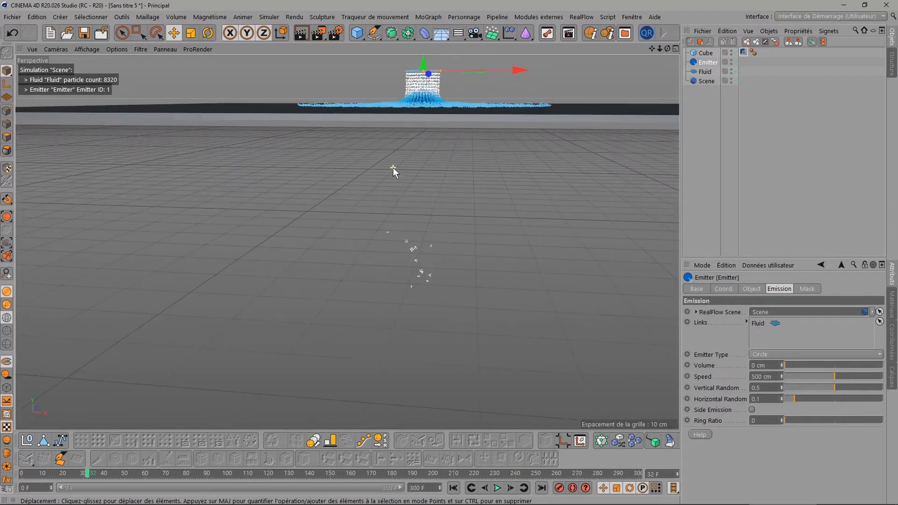
left_click_drag(652, 49, 650, 74)
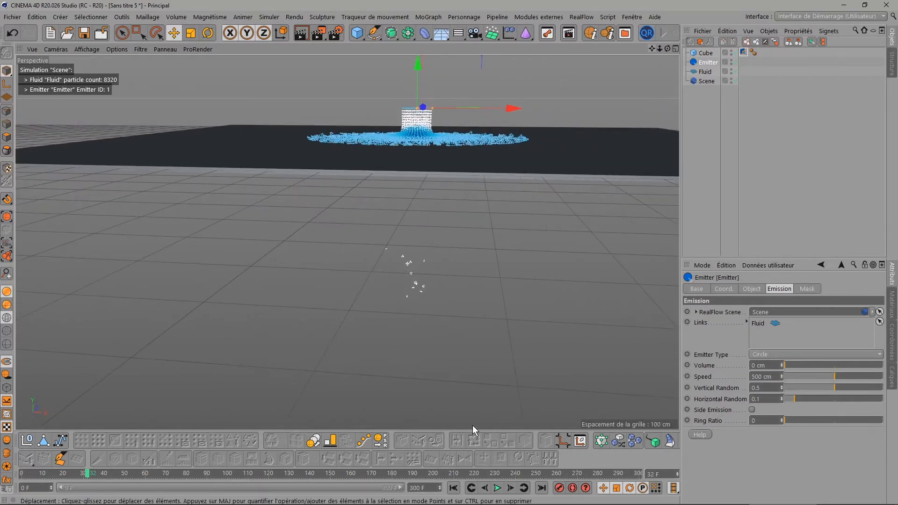
Step: Rewind to the first frame, raise the emitter above the slab, and play and stop the simulation
left_click(454, 489)
left_click_drag(417, 65, 417, 30)
left_click(496, 489)
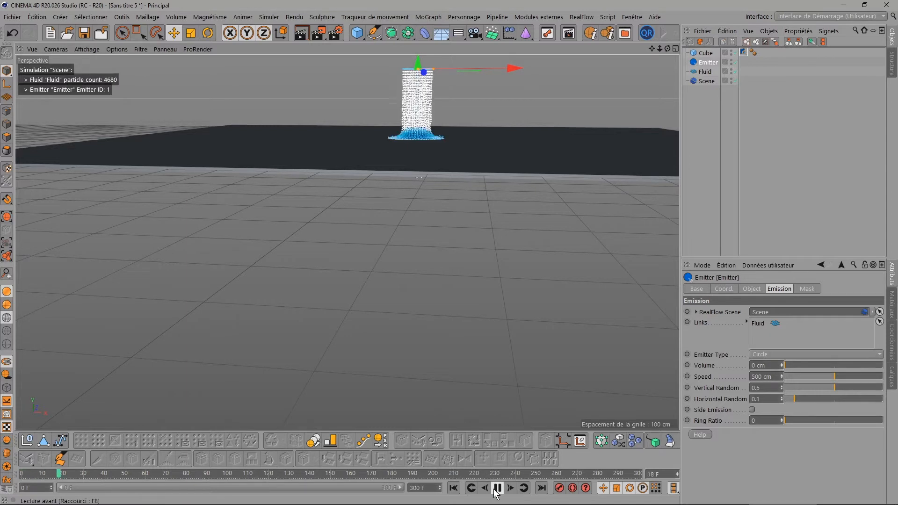
left_click(497, 488)
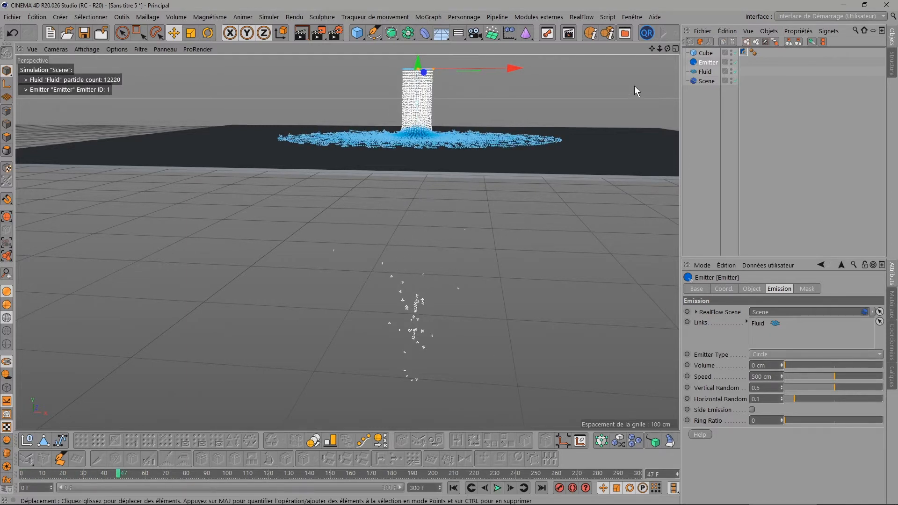
Step: Examine the fluid column, the impact on the slab and the space below it from several angles and distances
mouse_move(667, 49)
left_mouse_down()
mouse_move(667, 67)
mouse_move(667, 49)
left_mouse_up()
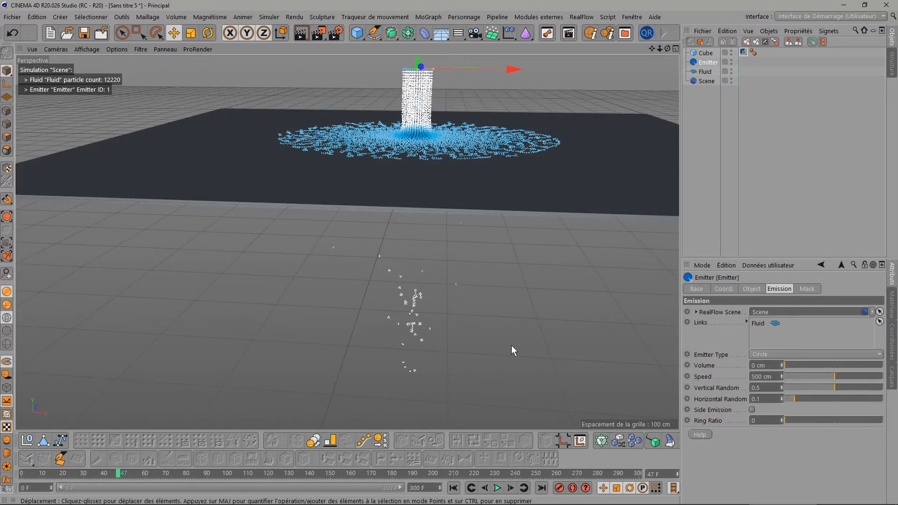
scroll(430, 101, "up", 4)
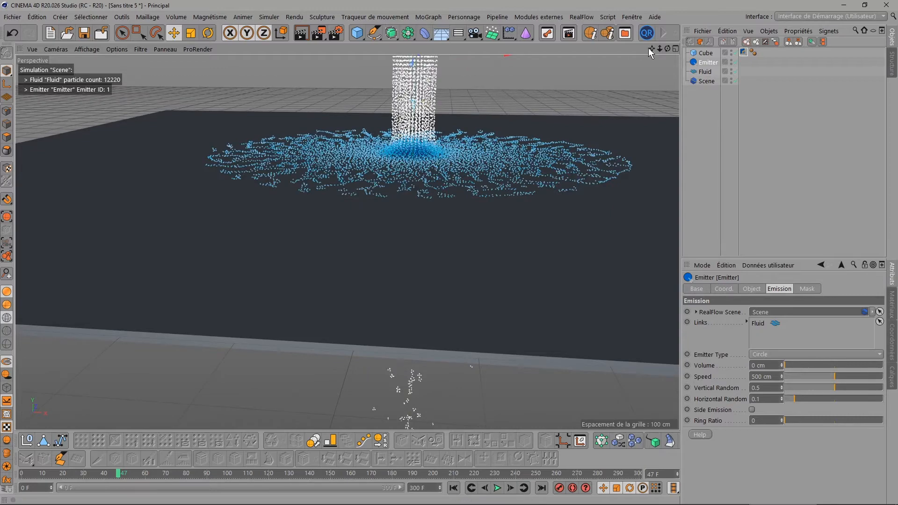
left_click_drag(652, 47, 631, 67)
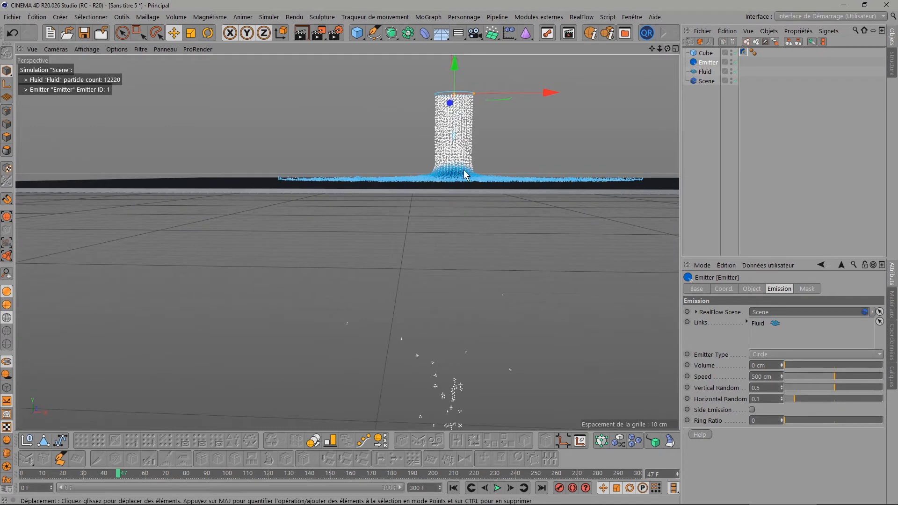
scroll(476, 161, "up", 5)
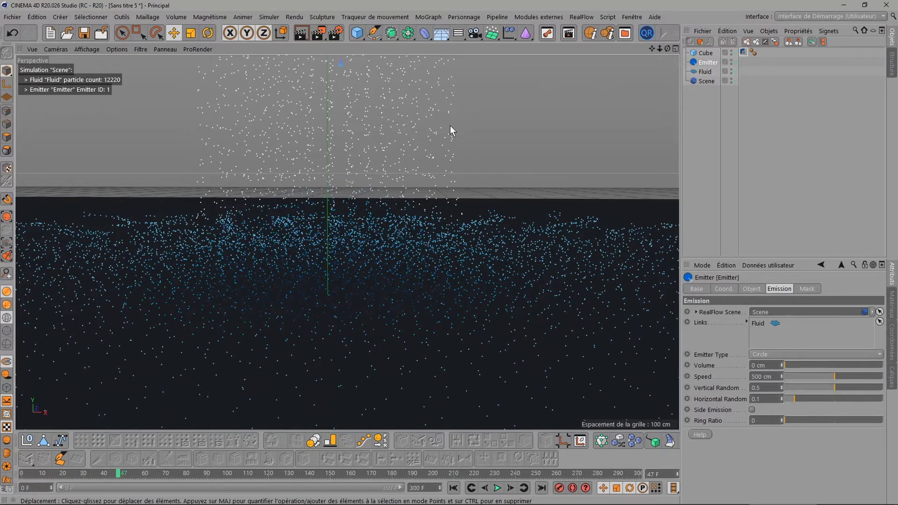
scroll(450, 125, "down", 5)
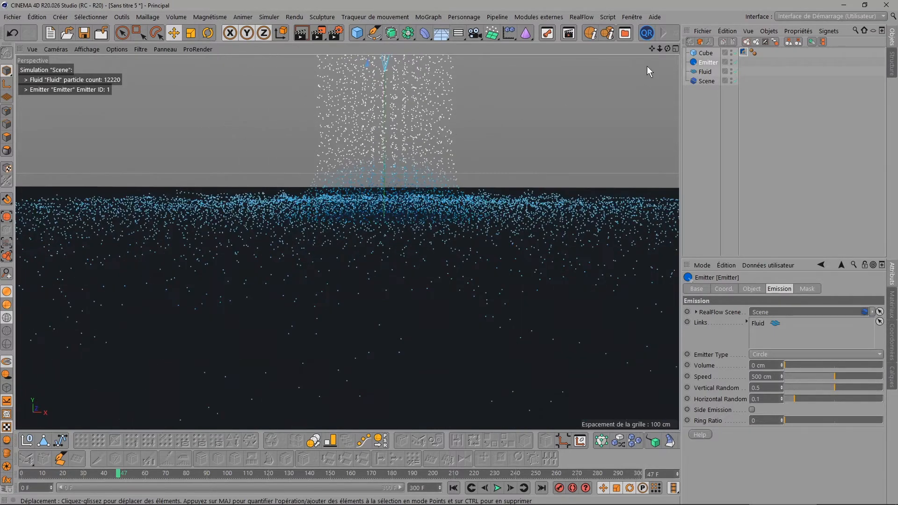
left_click_drag(654, 50, 648, 39)
scroll(456, 198, "up", 1)
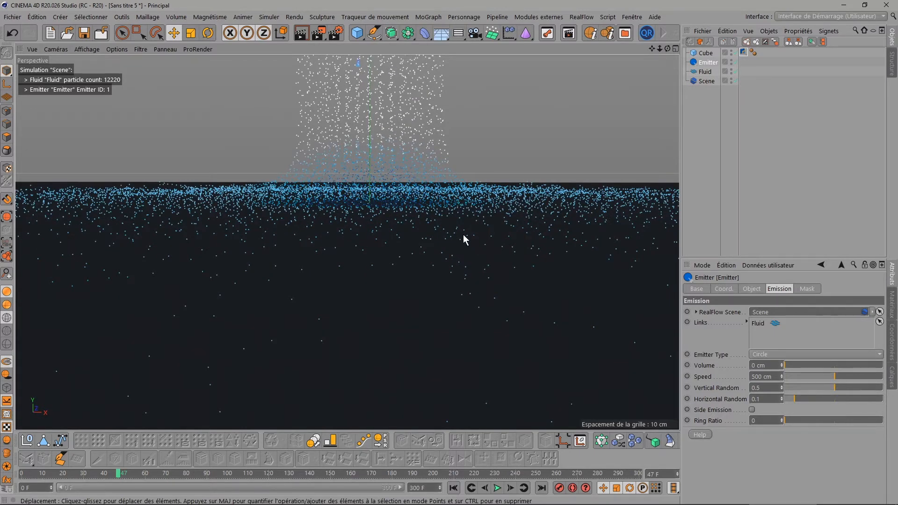
scroll(463, 235, "down", 10)
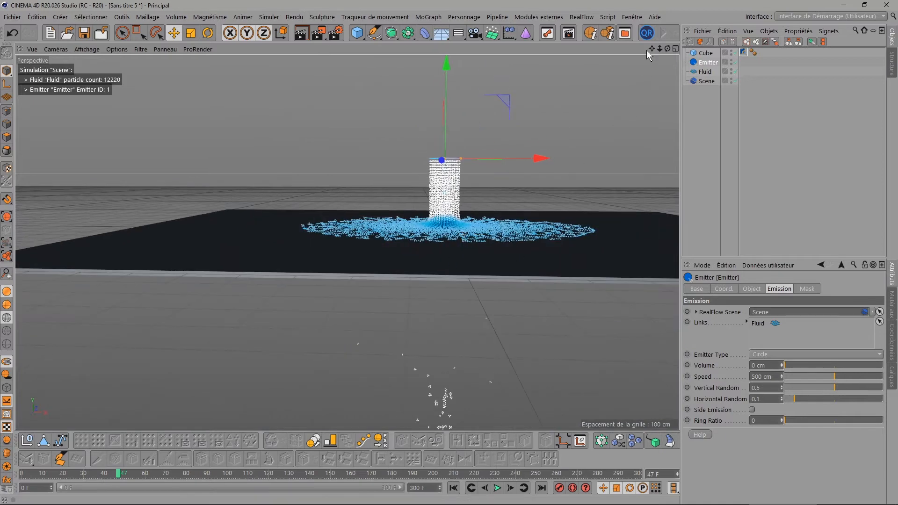
Step: Turn off Auto Params in the Scene's solver and set both Min Substeps and Max Substeps to 10
left_click(706, 81)
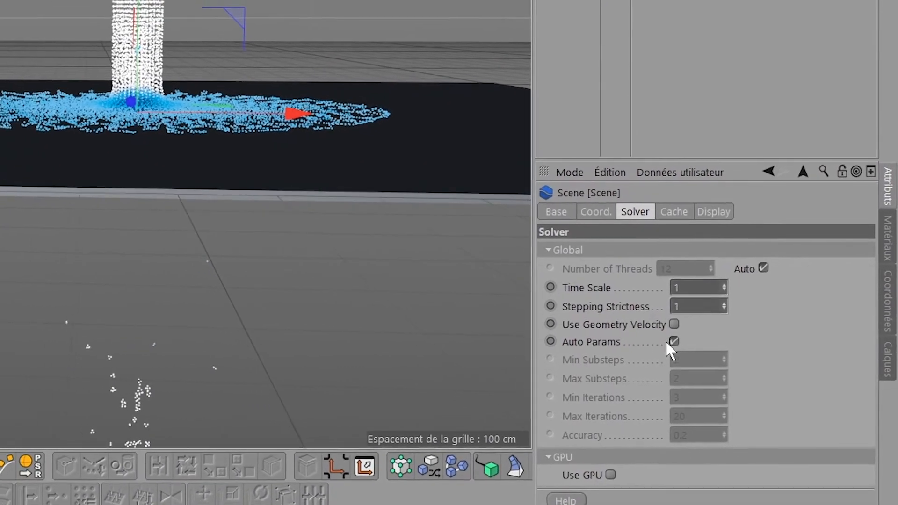
left_click(674, 342)
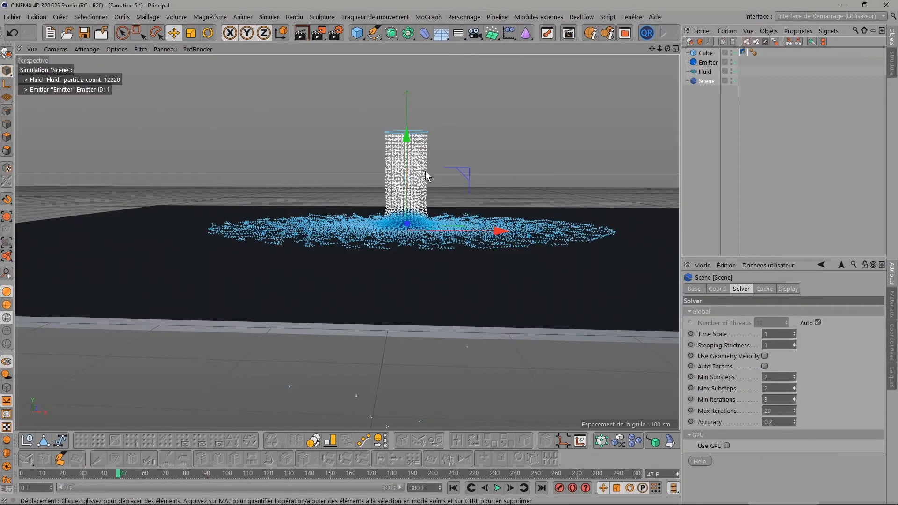
scroll(425, 170, "up", 10)
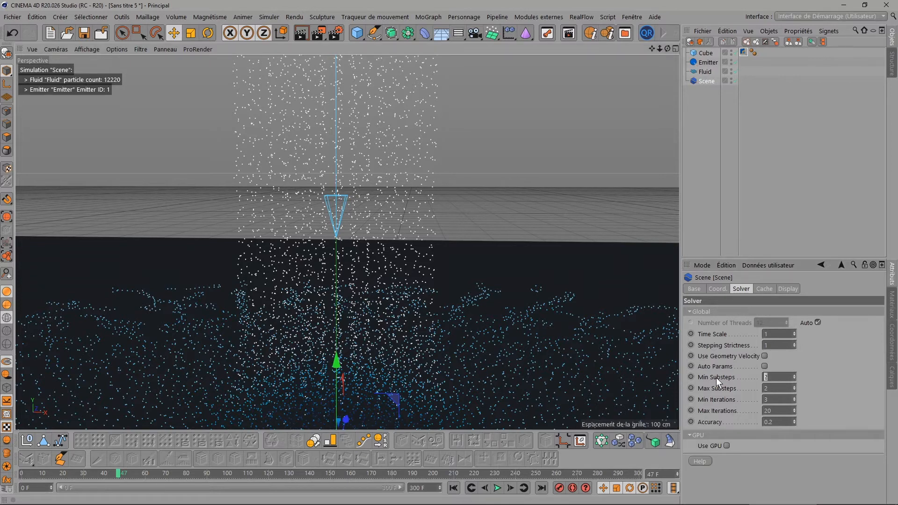
type("10")
key("Tab")
type("10")
key("Tab")
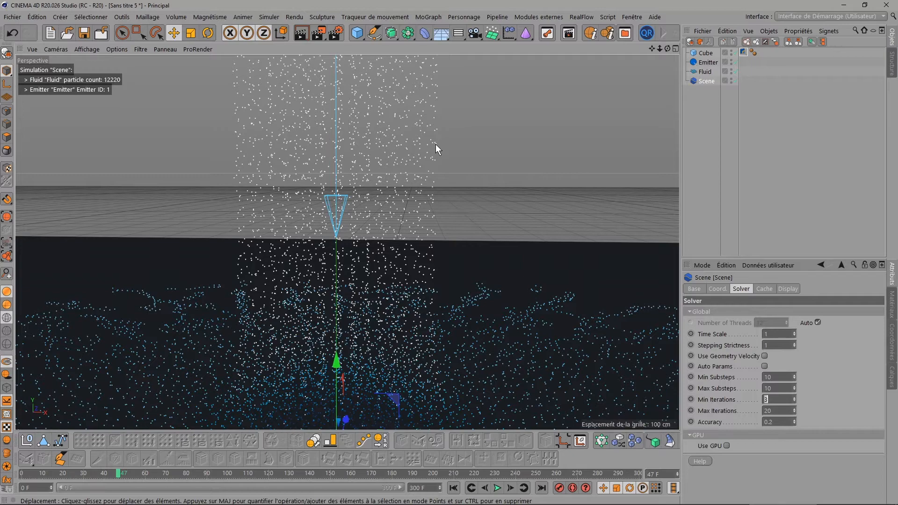
Step: Replay the simulation from the first frame, examine the fluid on the slab from the side and from above, and stop playback
scroll(454, 195, "down", 8)
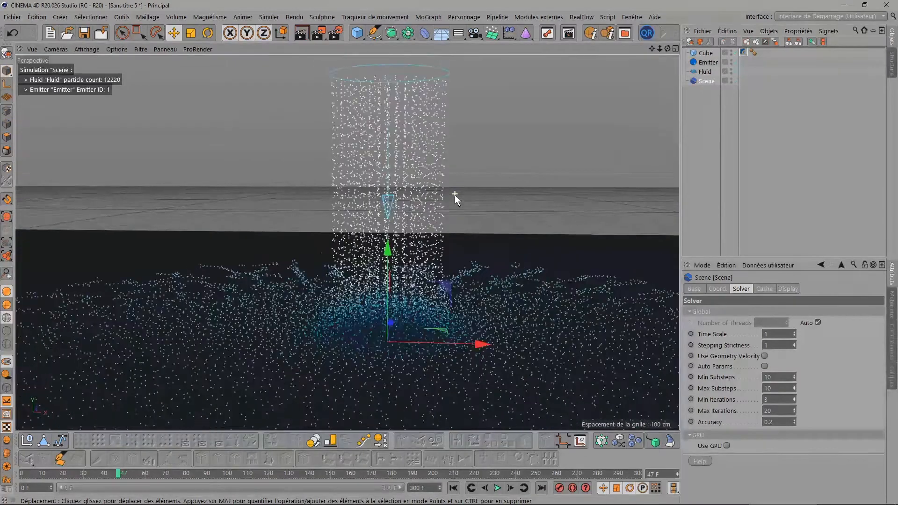
scroll(455, 195, "down", 6)
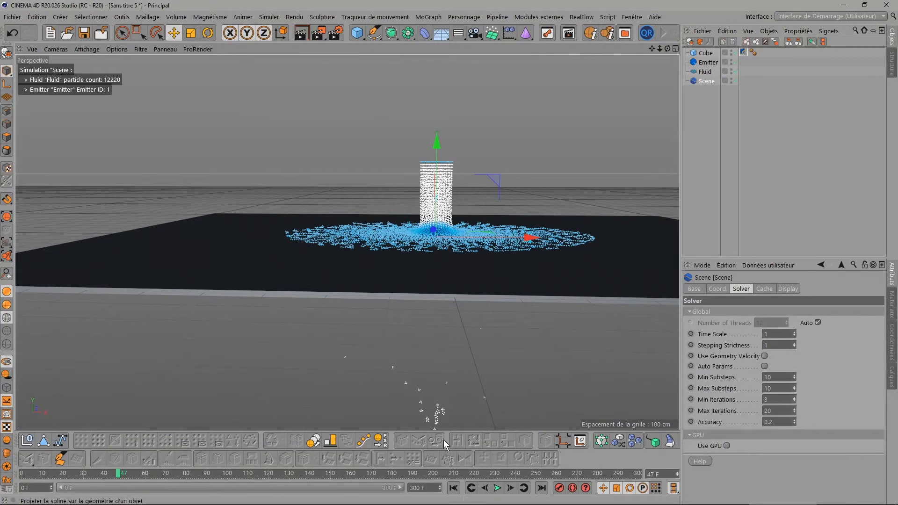
left_click(453, 488)
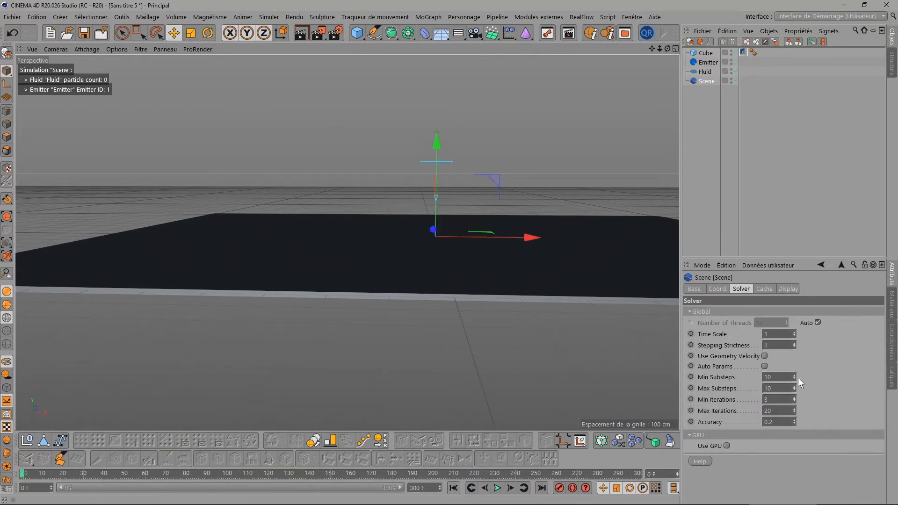
left_click(498, 488)
scroll(567, 271, "down", 3)
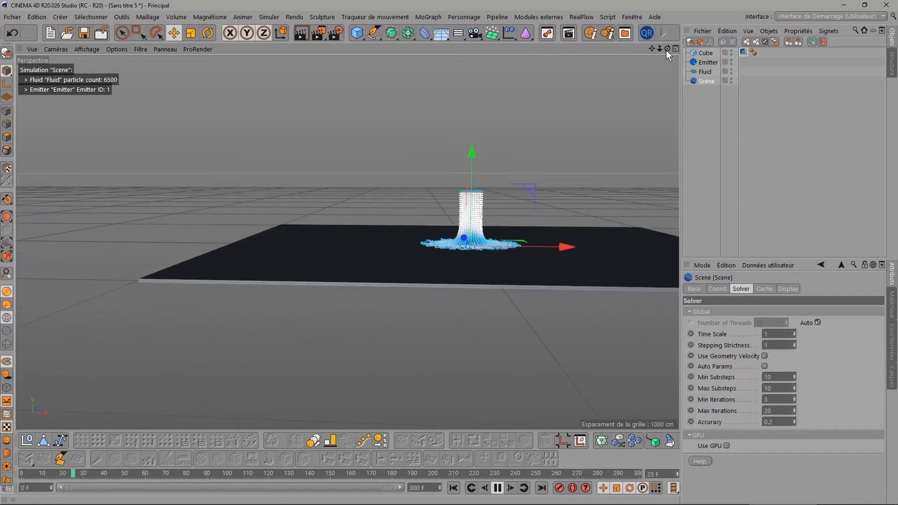
left_click_drag(667, 49, 667, 29)
left_click_drag(627, 123, 585, 168, "alt")
scroll(561, 262, "up", 3)
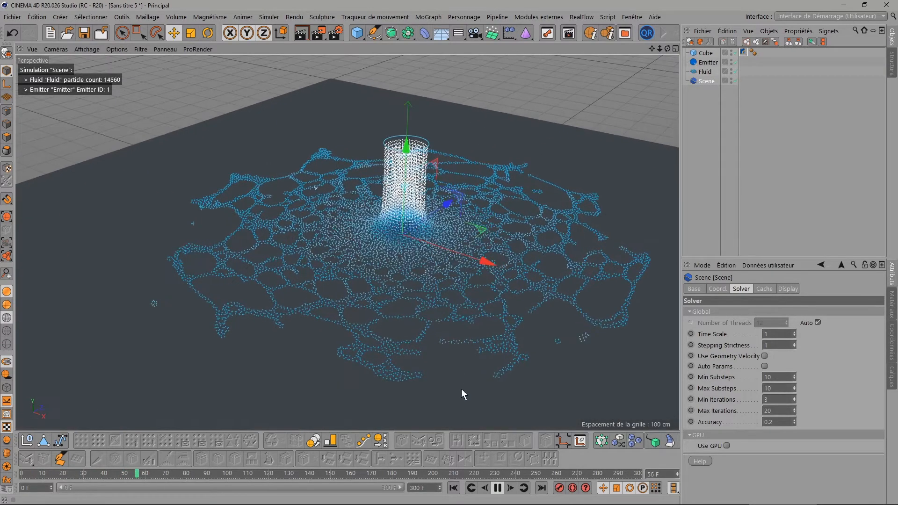
left_click(497, 488)
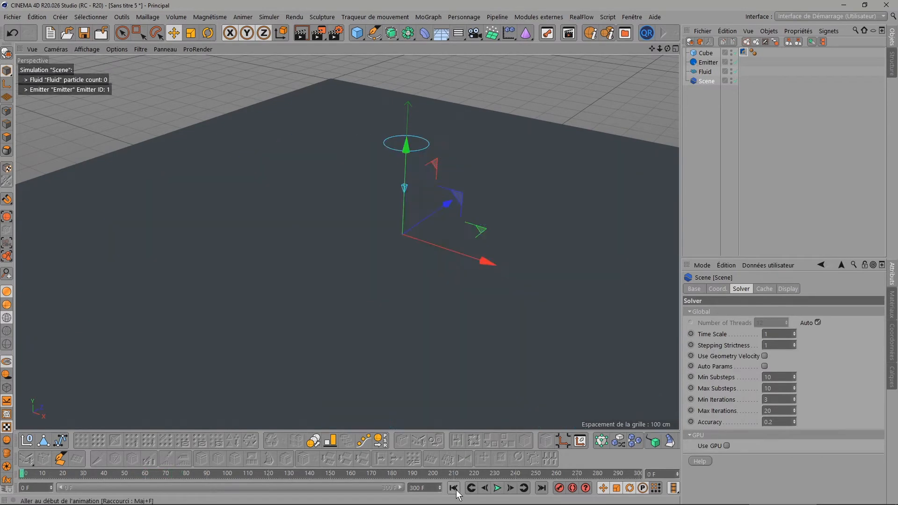
Step: Rewind and play the simulation once more, stopping it at about frame 75
left_click(454, 488)
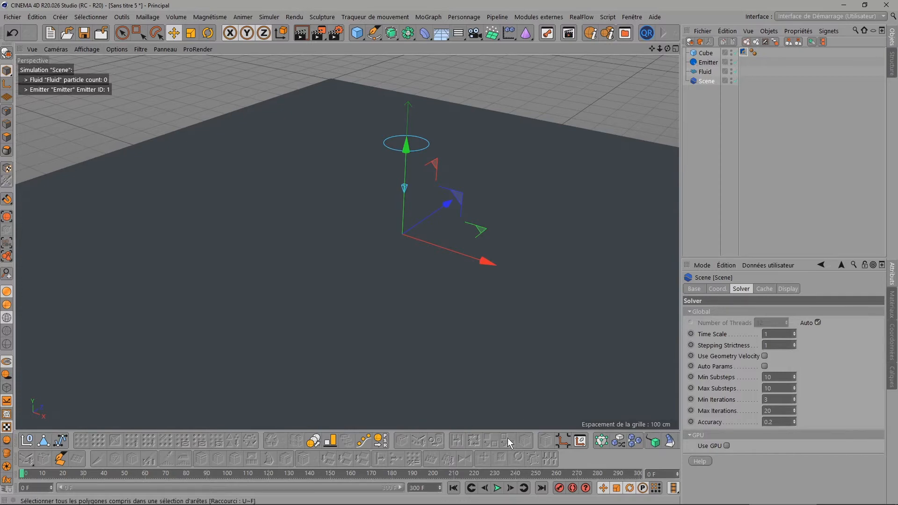
left_click(497, 488)
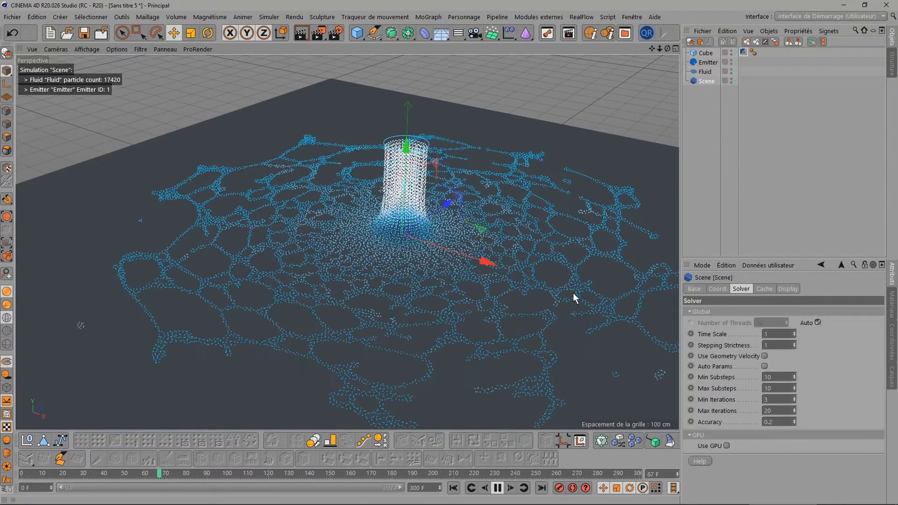
left_click(498, 487)
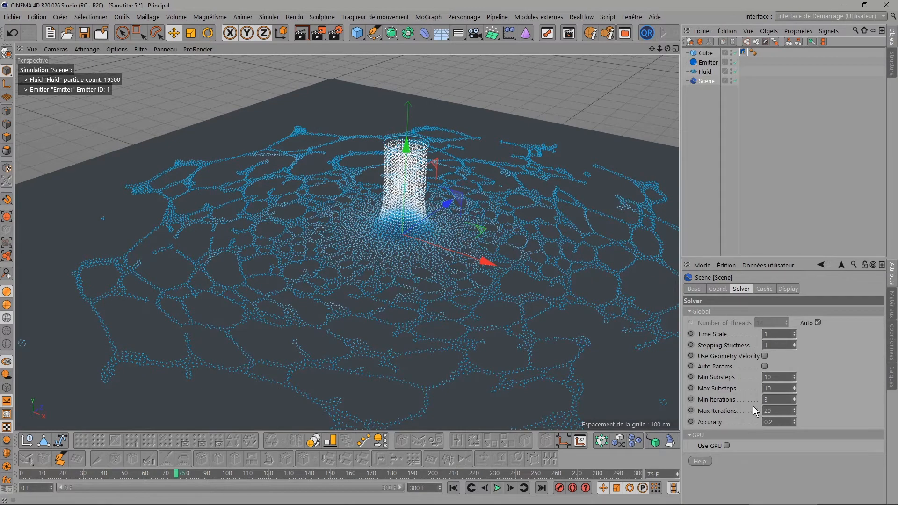
Step: Set both Min Iterations and Max Iterations to 1, and test the simulation from the first frame
left_click_drag(773, 400, 715, 407)
type("1")
key("Tab")
type("1")
key("Tab")
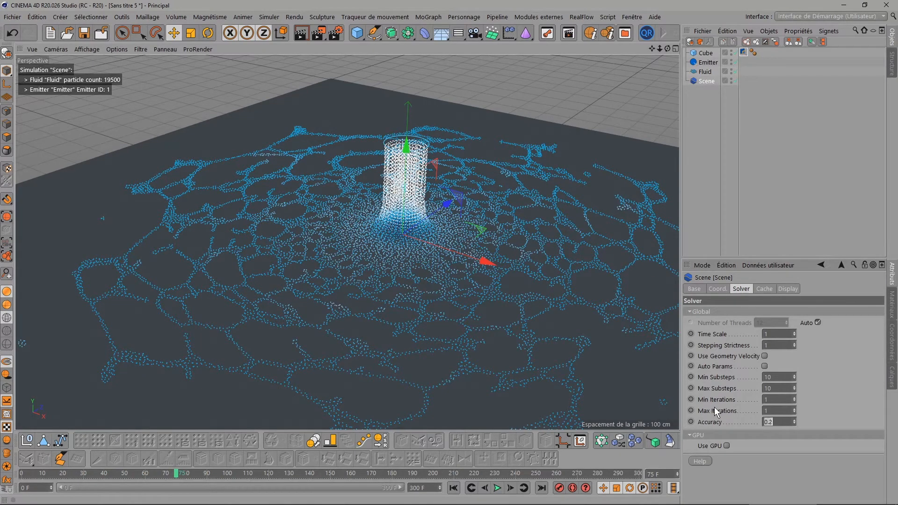
left_click(453, 488)
left_click(498, 488)
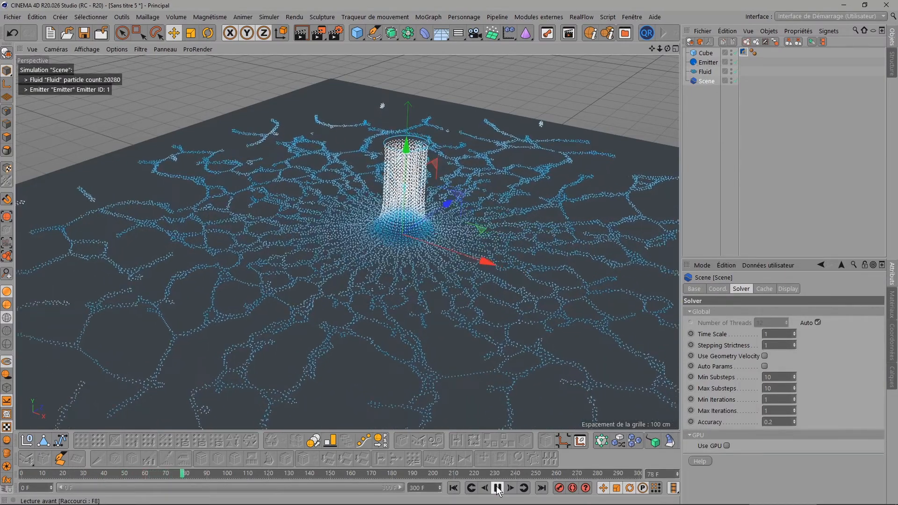
left_click(498, 488)
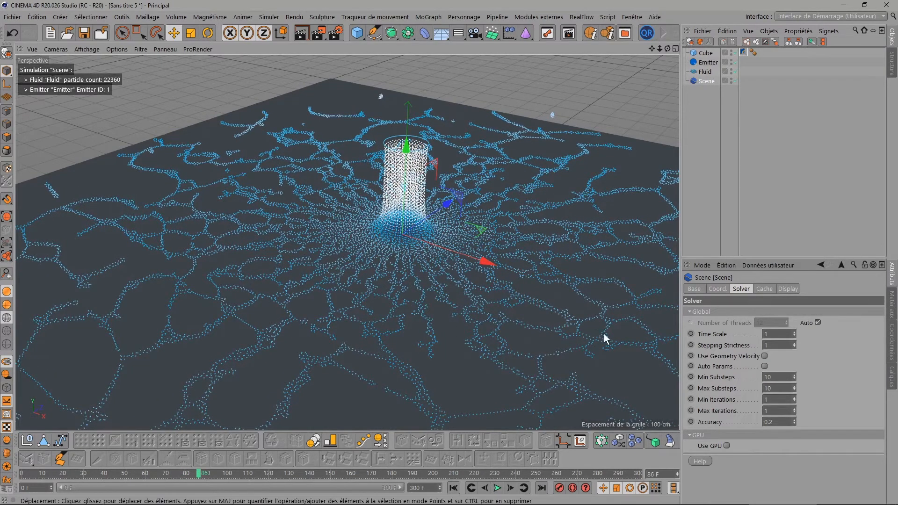
Step: Rewind, set both Min Iterations and Max Iterations to 20, and test the simulation
left_click(454, 488)
type("20")
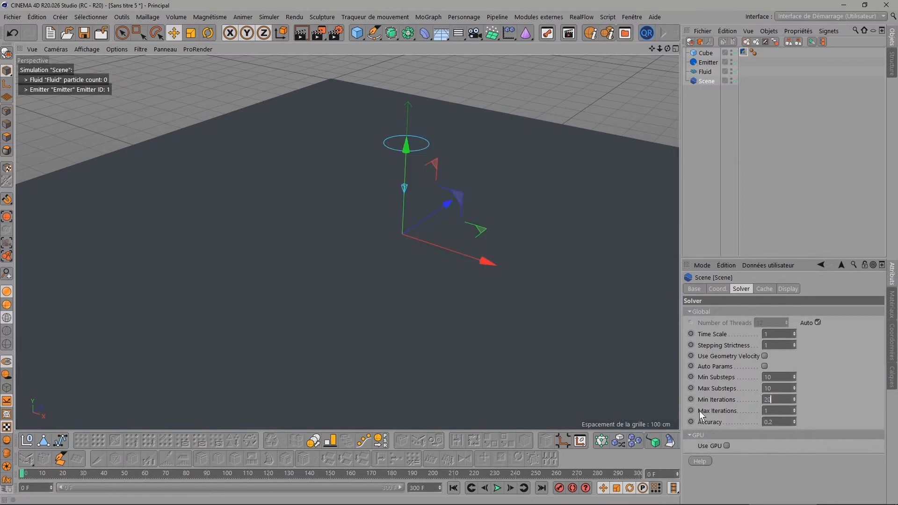
key("Tab")
type("20")
key("Tab")
left_click(497, 488)
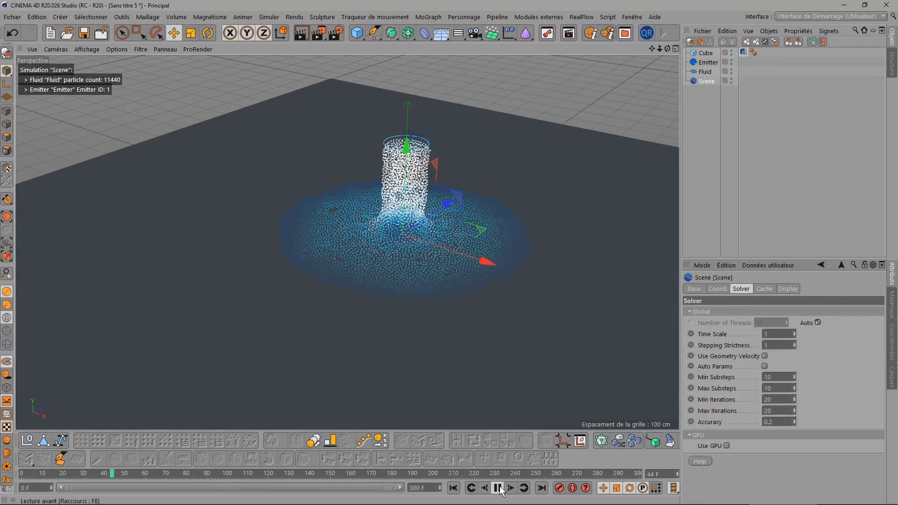
left_click(498, 488)
Step: Rewind, set both Min Iterations and Max Iterations to 5, and test the simulation
left_click(453, 488)
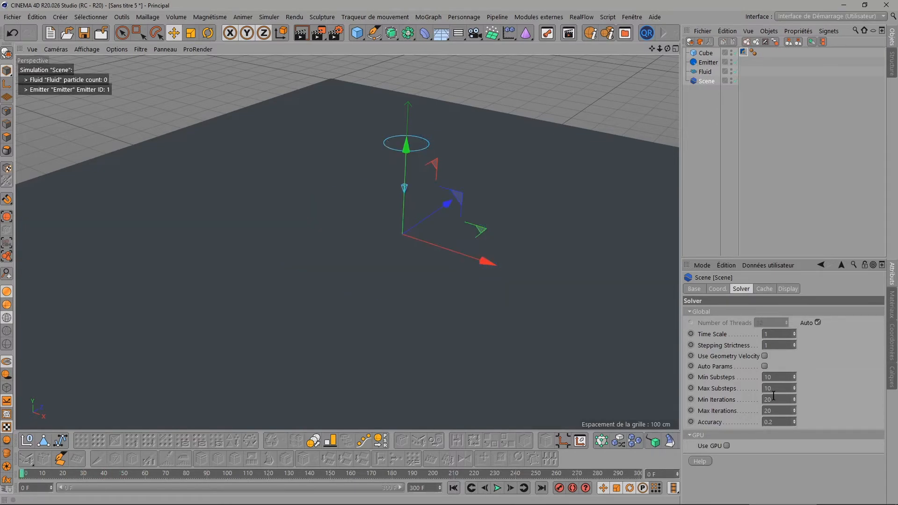
type("5")
key("Tab")
type("5")
key("Tab")
left_click(498, 488)
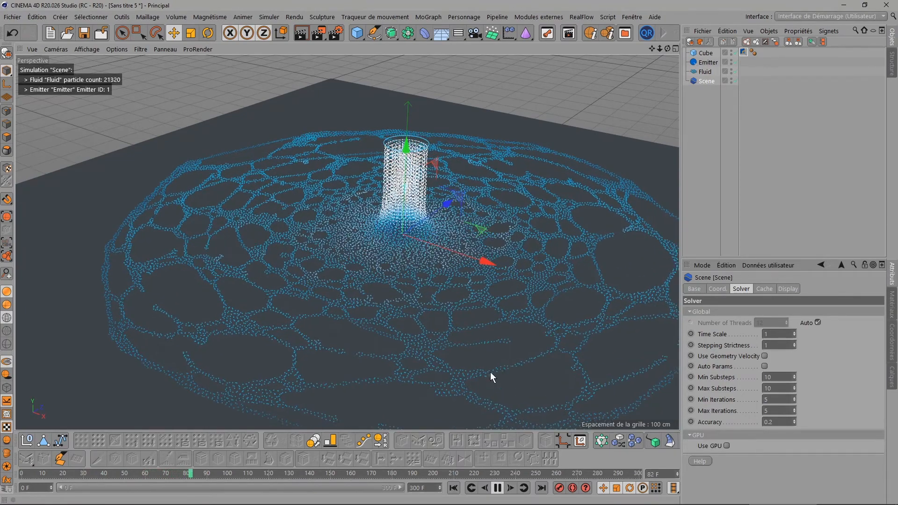
left_click(497, 488)
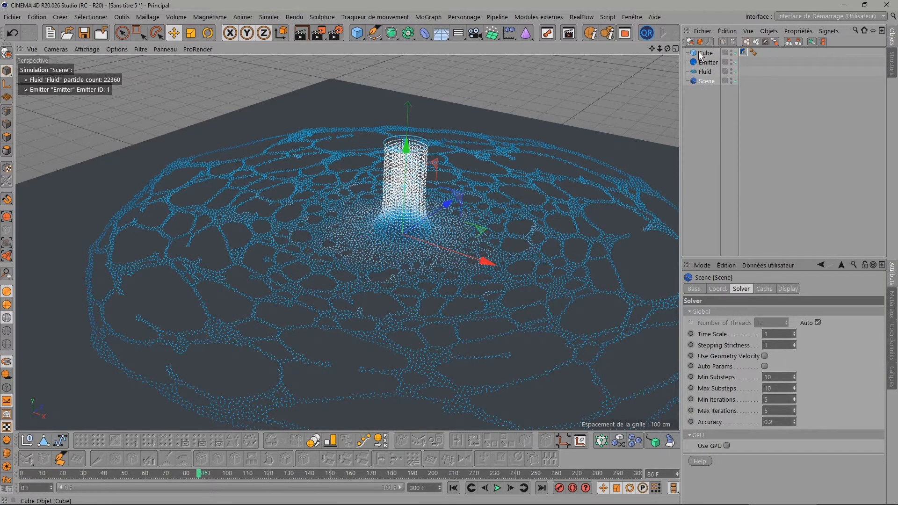
Step: Rewind, re-enable Auto Params with a Time Scale of 0.5 in the solver, and open the Scene's cache settings
left_click(453, 489)
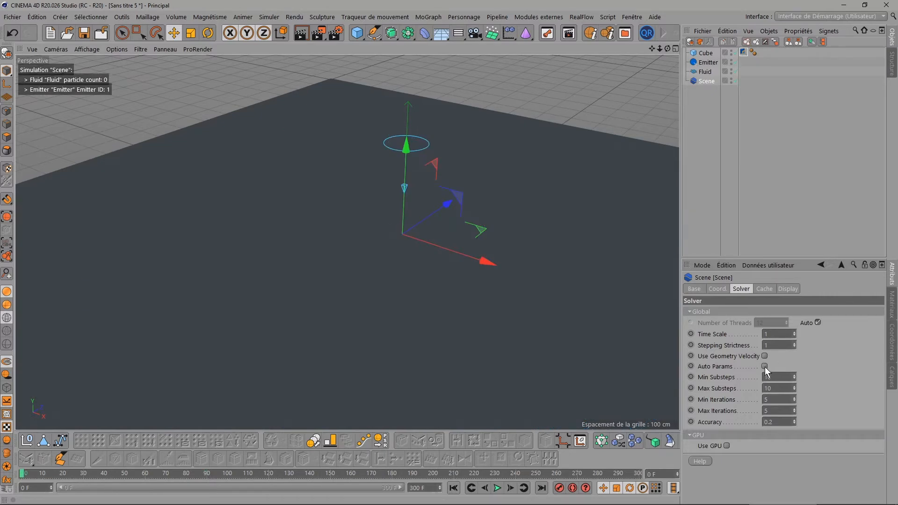
left_click(764, 366)
left_click(770, 334)
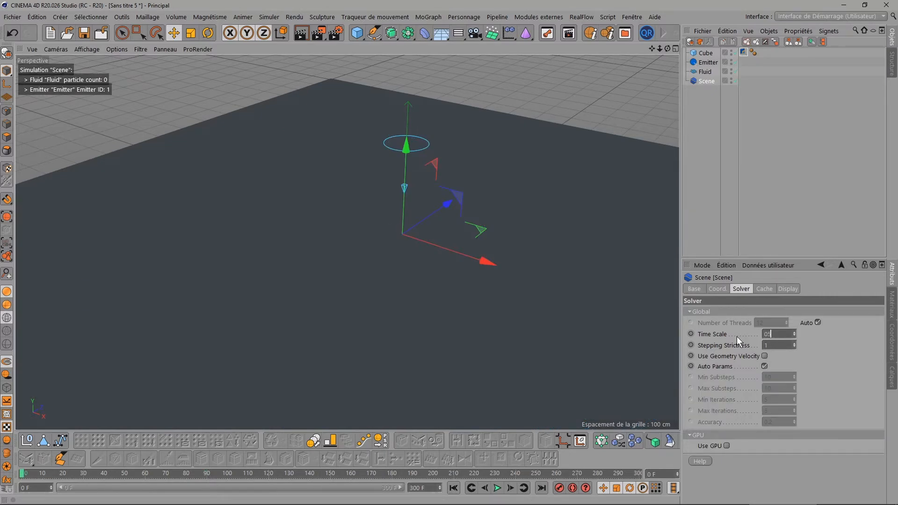
type("50.5")
key("Return")
left_click(765, 289)
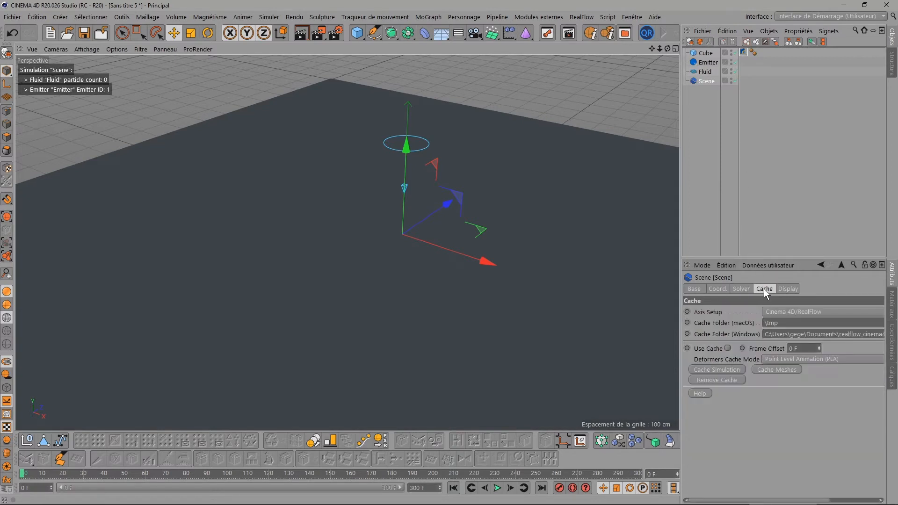
Step: Raise the emitter higher above the slab, and play the simulation, stopping it at about frame 134
left_click_drag(653, 47, 655, 47)
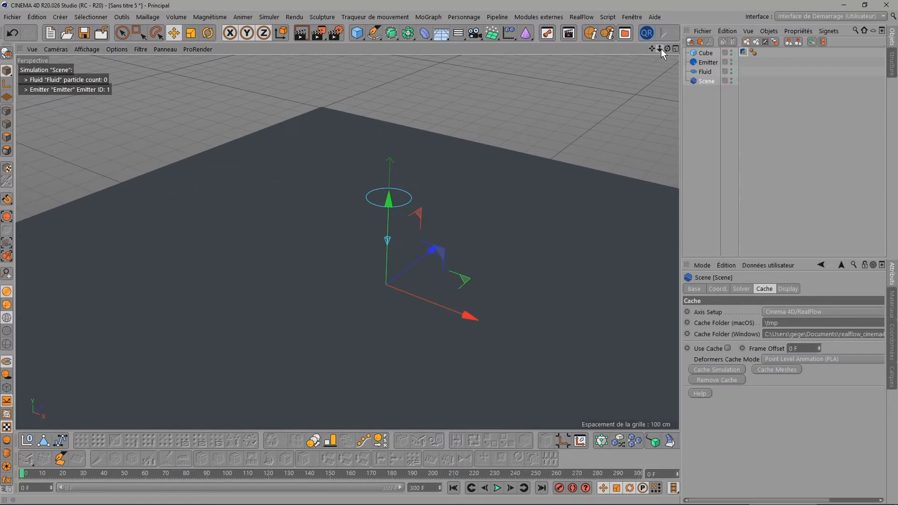
left_click(709, 64)
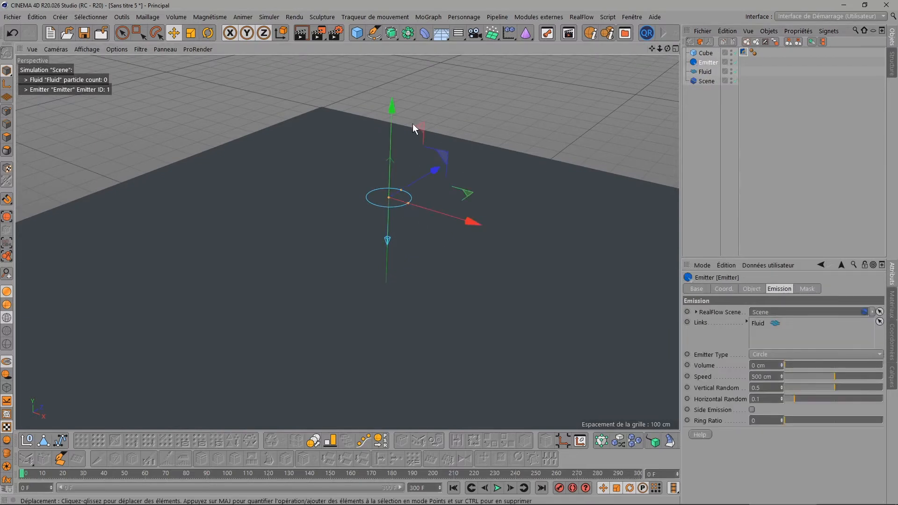
left_click_drag(394, 114, 396, 45)
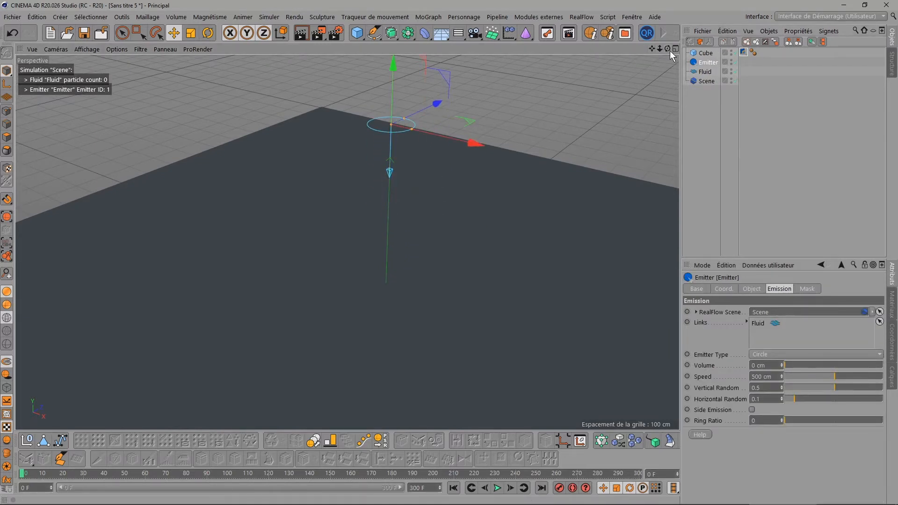
mouse_move(669, 49)
left_mouse_down()
mouse_move(667, 36)
mouse_move(667, 51)
left_mouse_up()
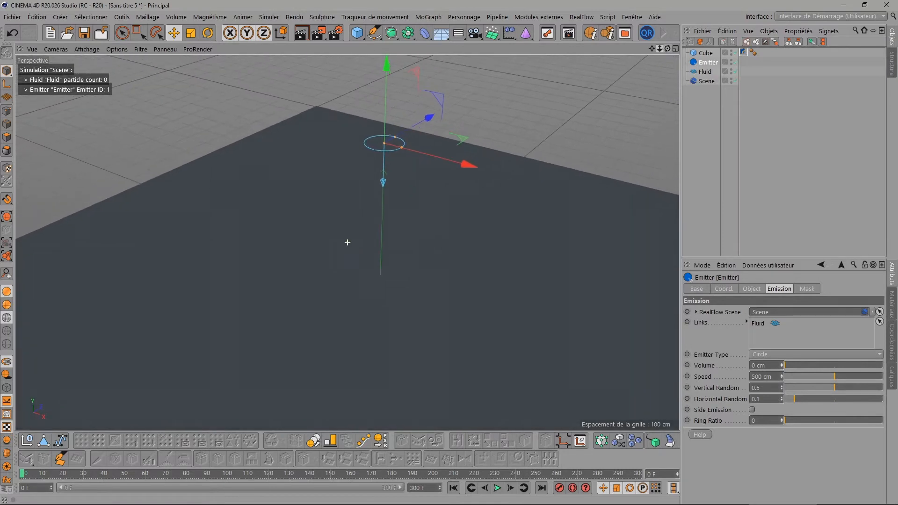
left_click(497, 488)
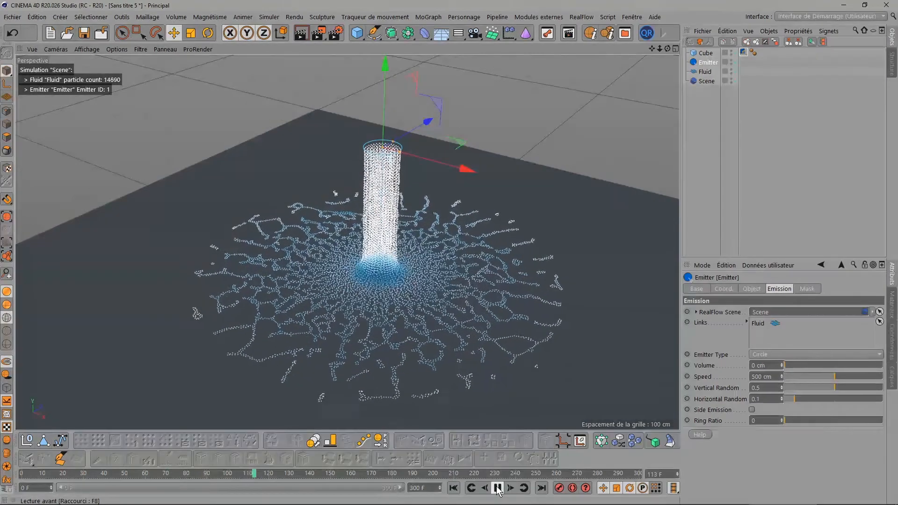
left_click(498, 490)
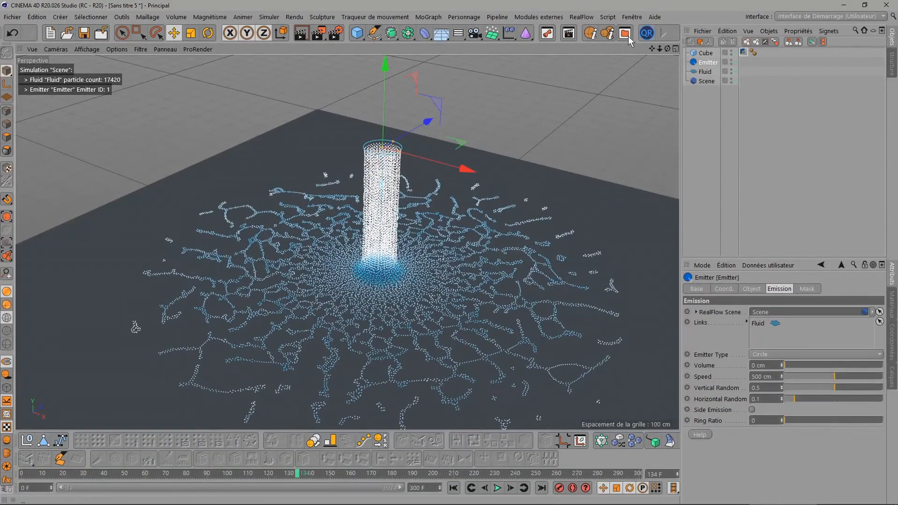
Step: Add a RealFlow Mesher for the fluid, and move the animation to frame 127 and back to the first frame
left_click(581, 17)
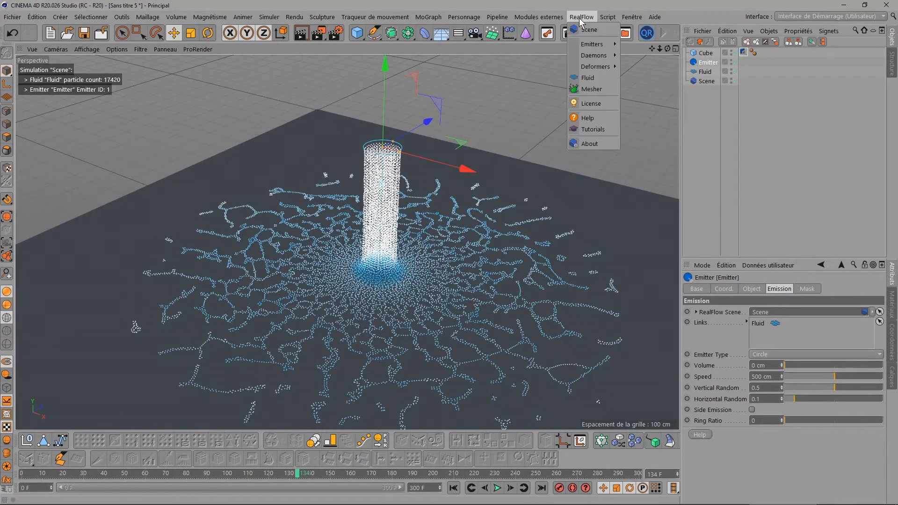
left_click(588, 89)
left_click(710, 499)
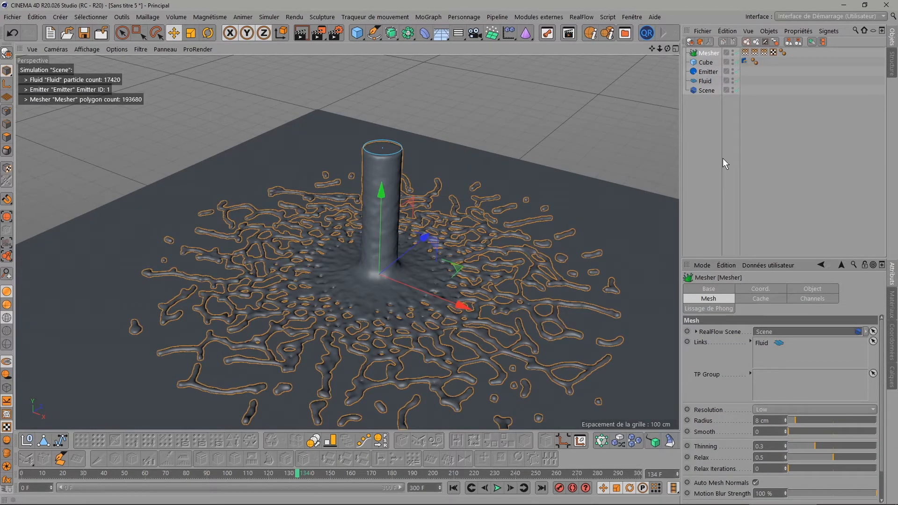
left_click_drag(651, 48, 652, 50)
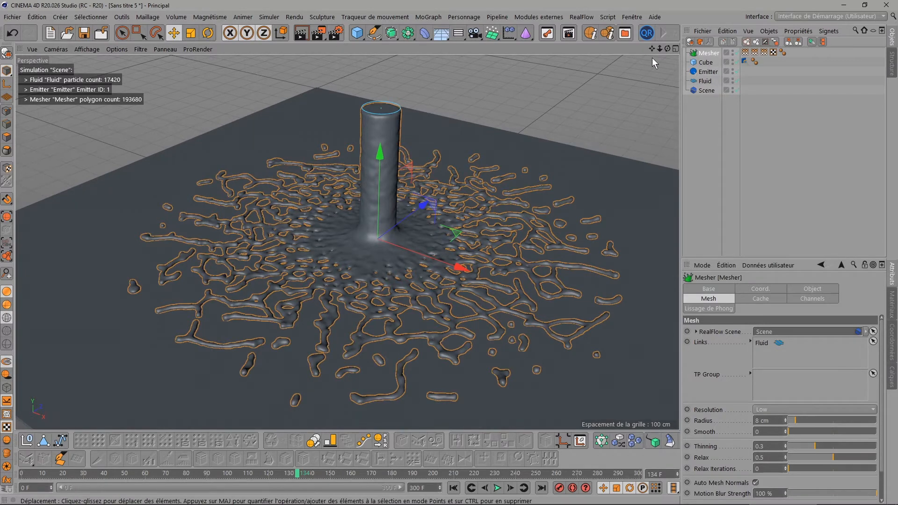
left_click_drag(297, 476, 284, 476)
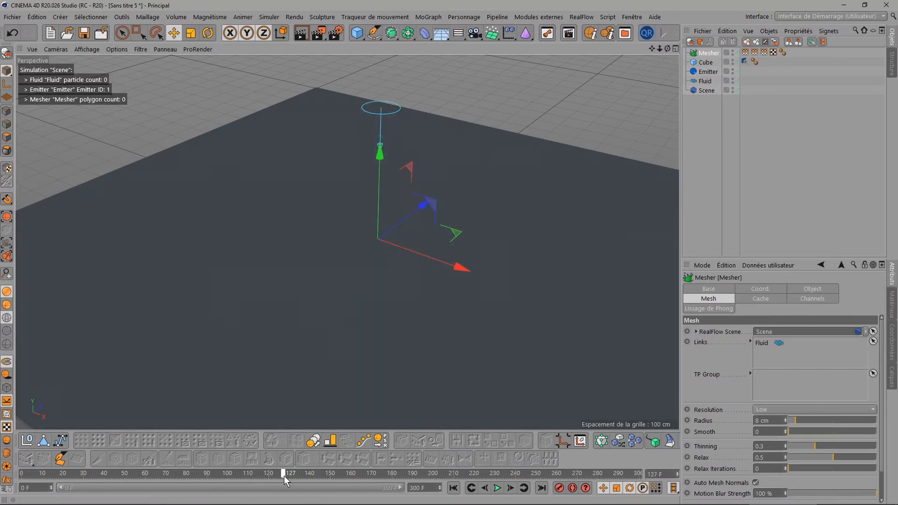
left_click(453, 487)
Step: Set the Scene's Windows cache folder to "Nouveau dossier" on the desktop, and cache the simulation
left_click(705, 90)
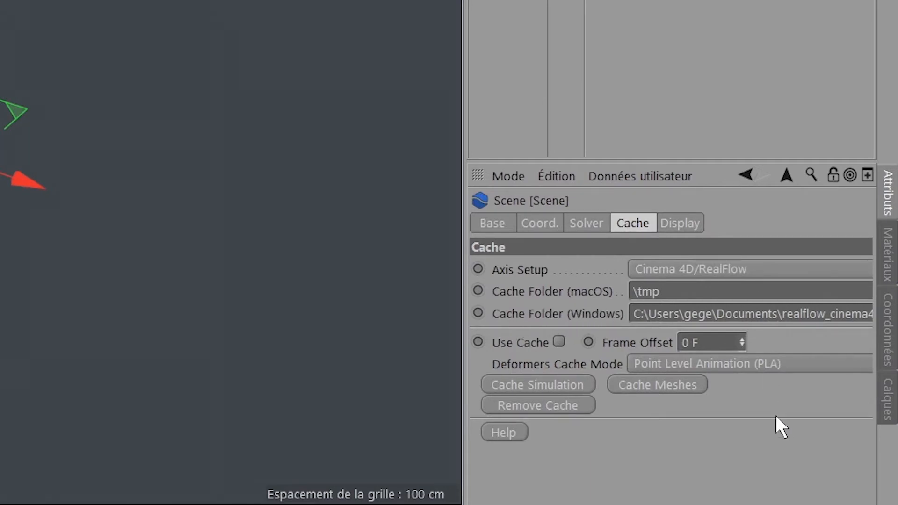
scroll(773, 374, "right", 3)
left_click(856, 313)
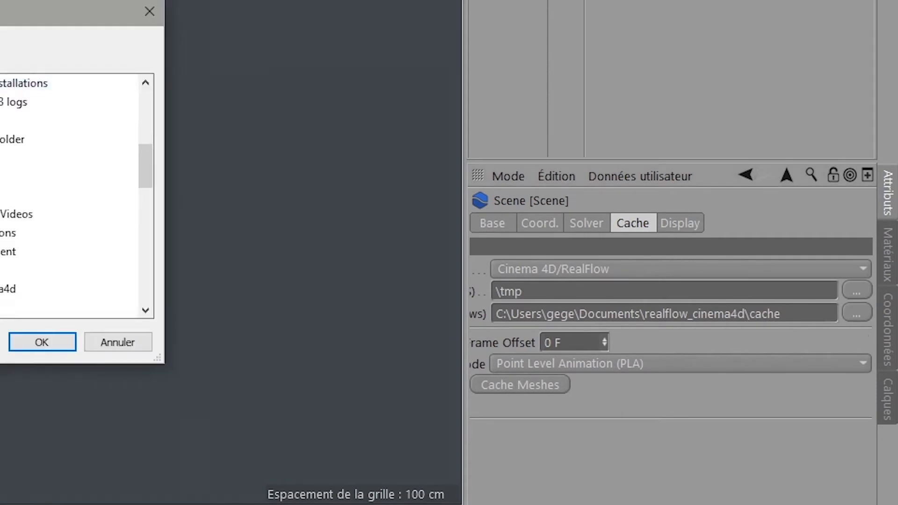
scroll(412, 230, "up", 10)
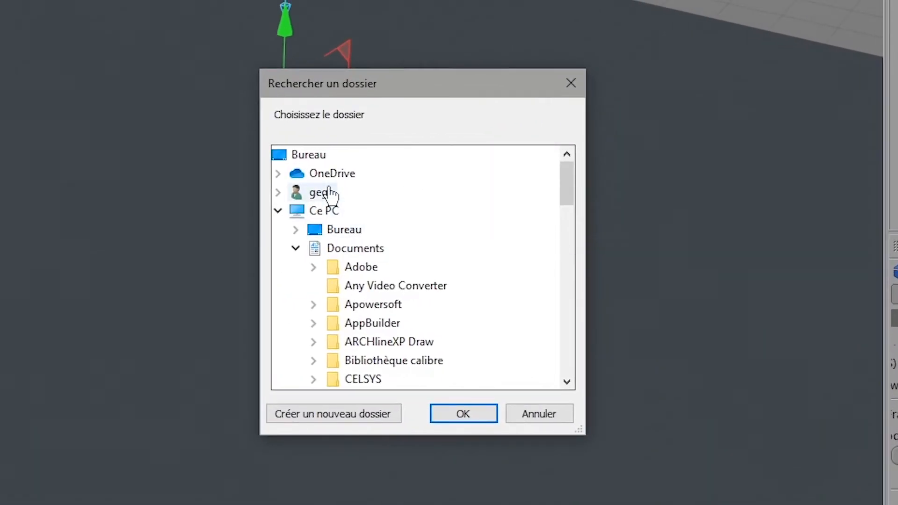
double_click(345, 230)
left_click(369, 305)
left_click(461, 424)
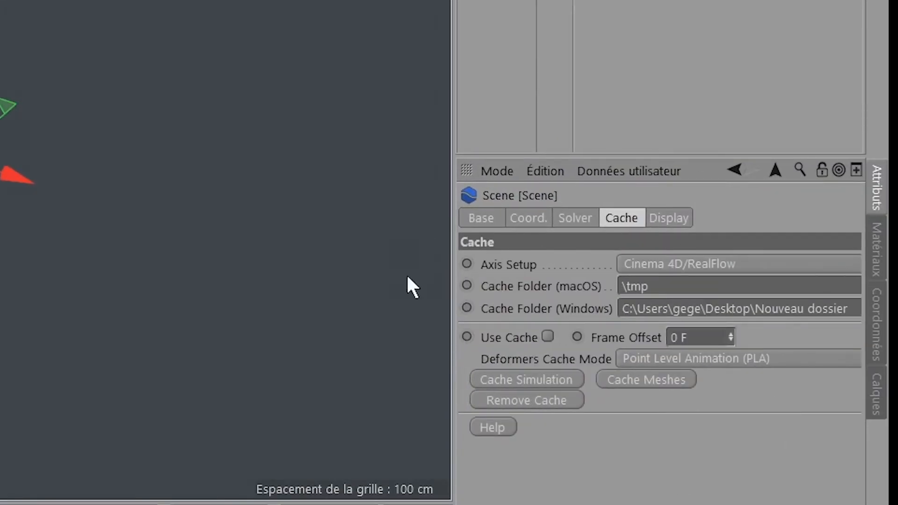
left_click(503, 377)
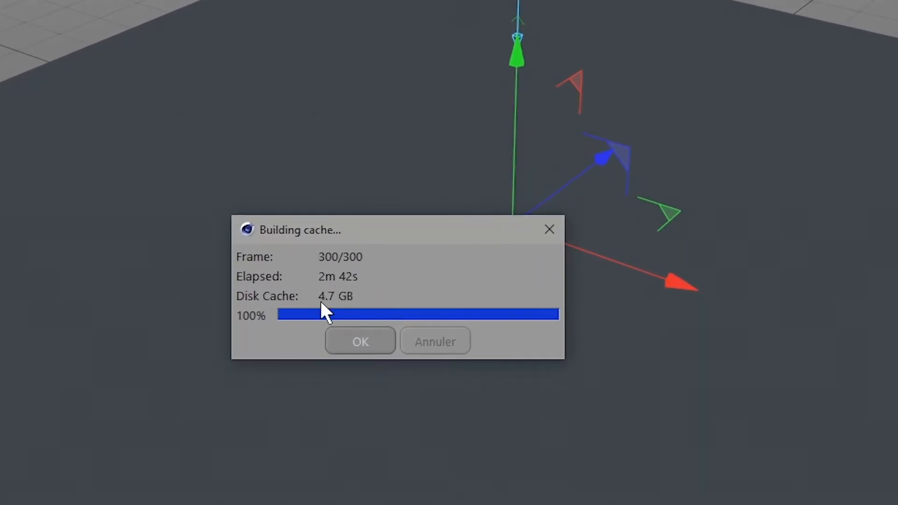
Step: Close the completed cache build and scrub the cached animation to frame 299, and disable the Mesher to view the particles up to frame 234
left_click(357, 344)
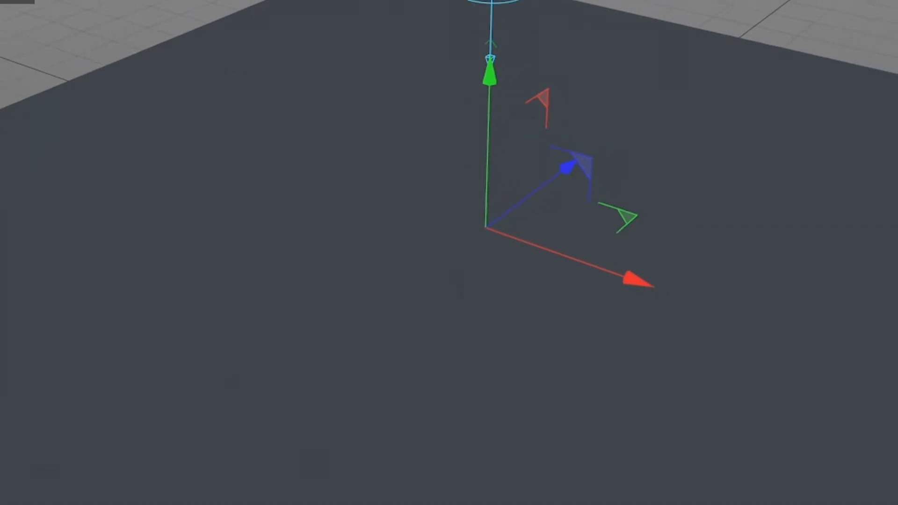
left_click_drag(12, 484, 645, 477)
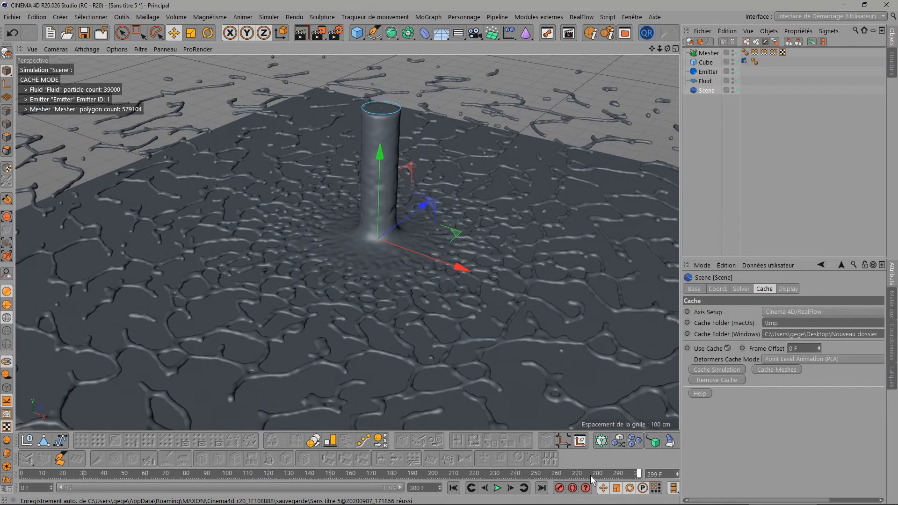
left_click_drag(591, 475, 460, 474)
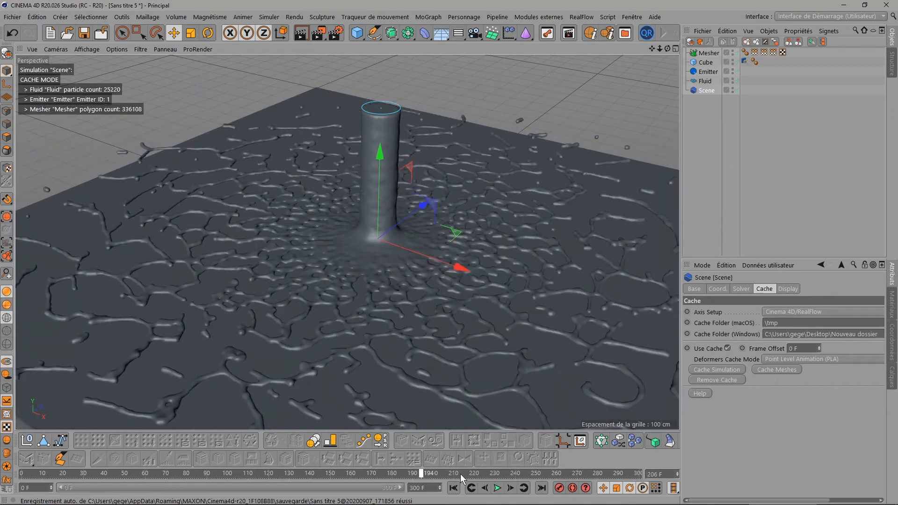
left_click(733, 52)
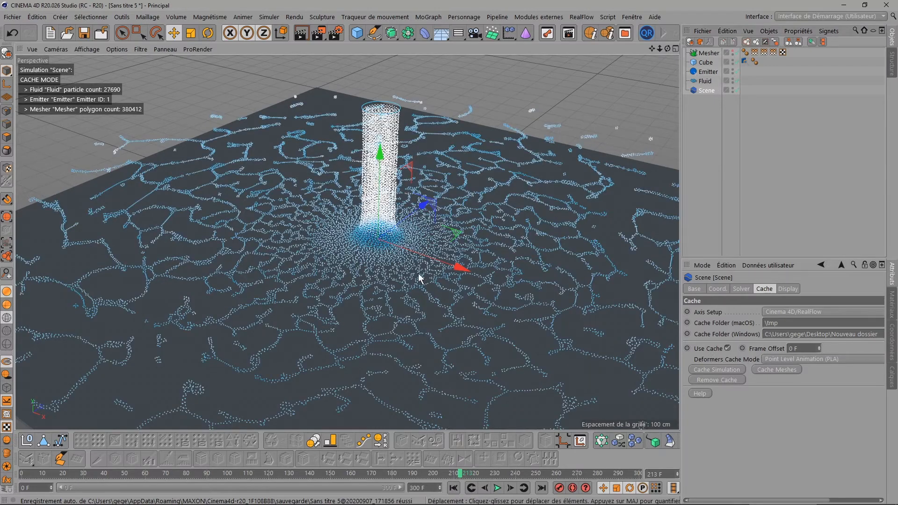
left_click_drag(459, 473, 501, 475)
Step: Switch to the desktop, open the "Nouveau dossier" cache folder and move its window over the middle of the desktop
mouse_move(456, 504)
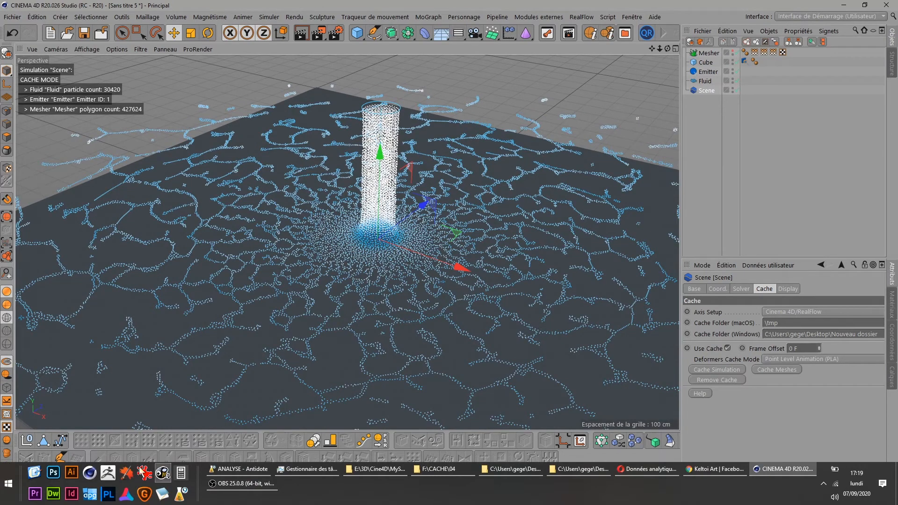
key("super+d")
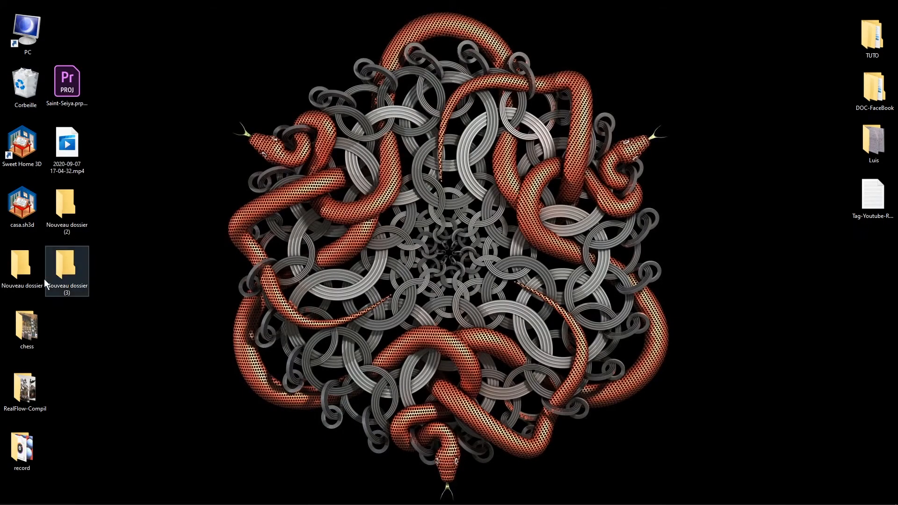
double_click(24, 272)
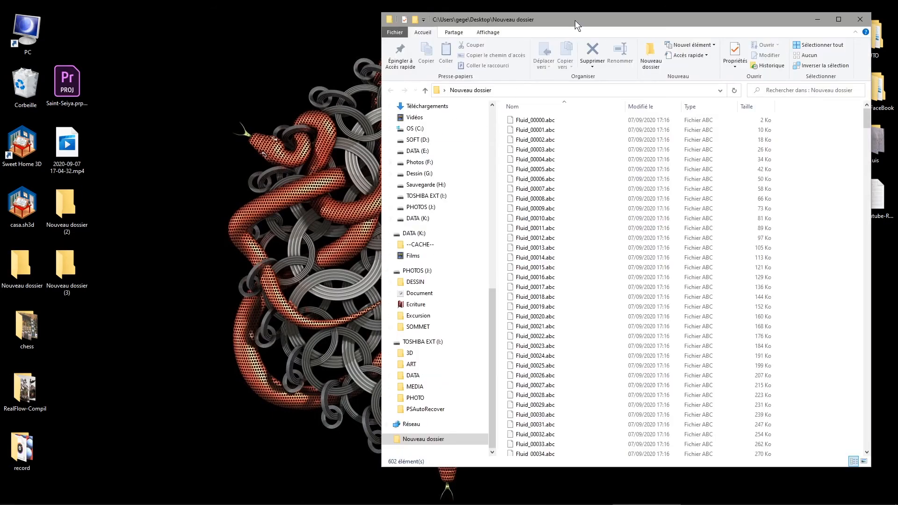
left_click_drag(575, 20, 406, 25)
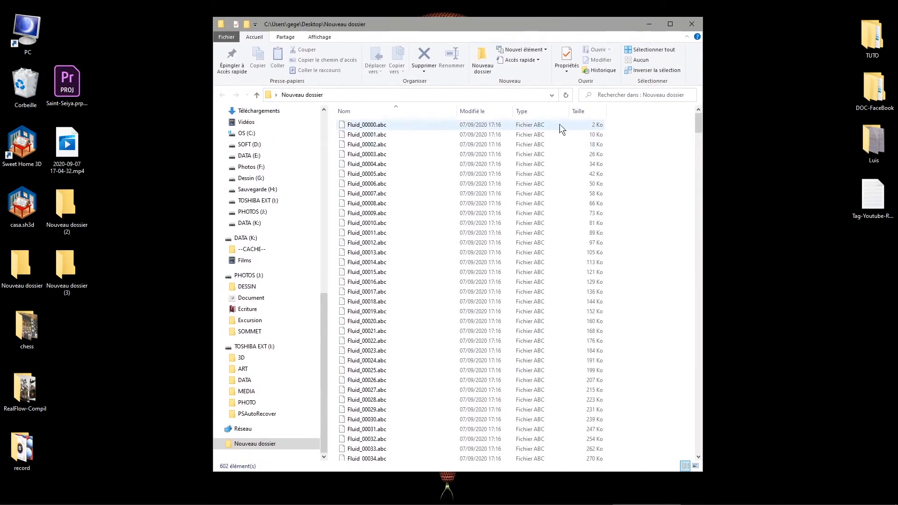
Step: Look through the cached Fluid and Mesher .abc files in the folder down to the last Mesher file, checking their sizes
left_click_drag(700, 117, 695, 147)
scroll(410, 277, "down", 10)
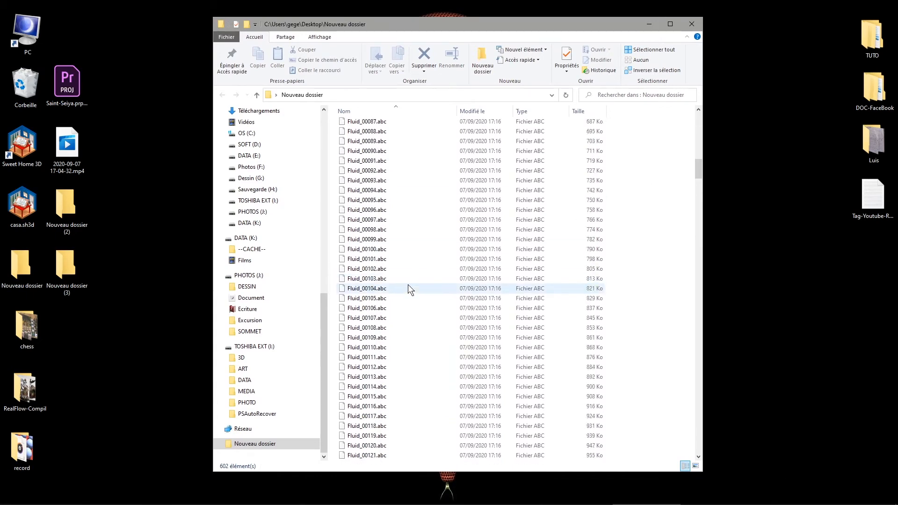
scroll(408, 286, "down", 20)
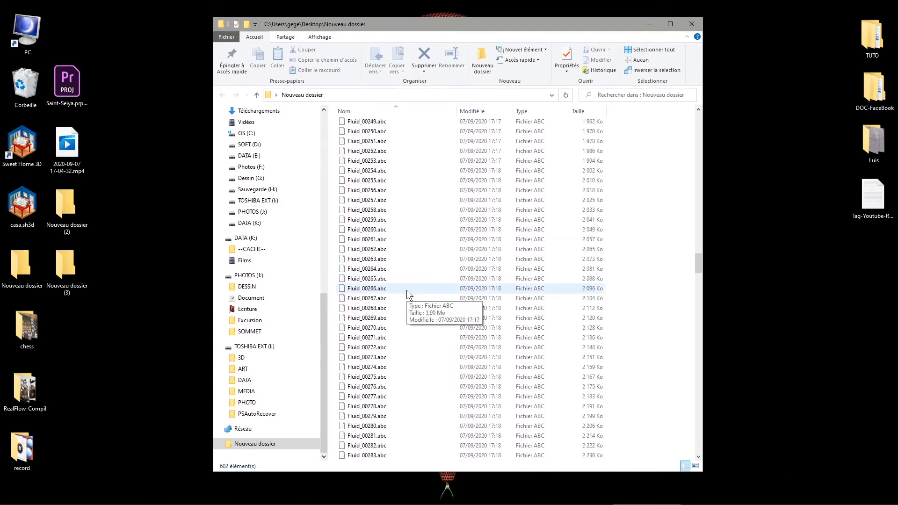
scroll(392, 281, "down", 12)
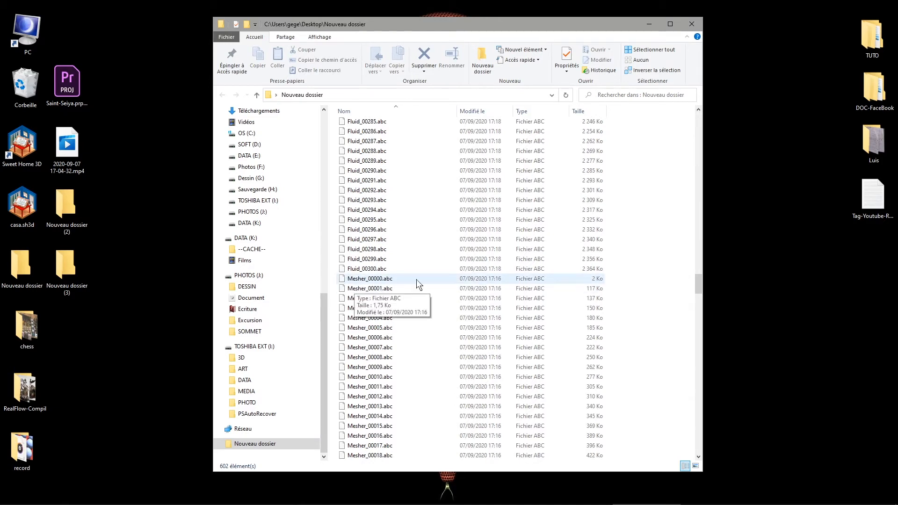
scroll(579, 276, "down", 20)
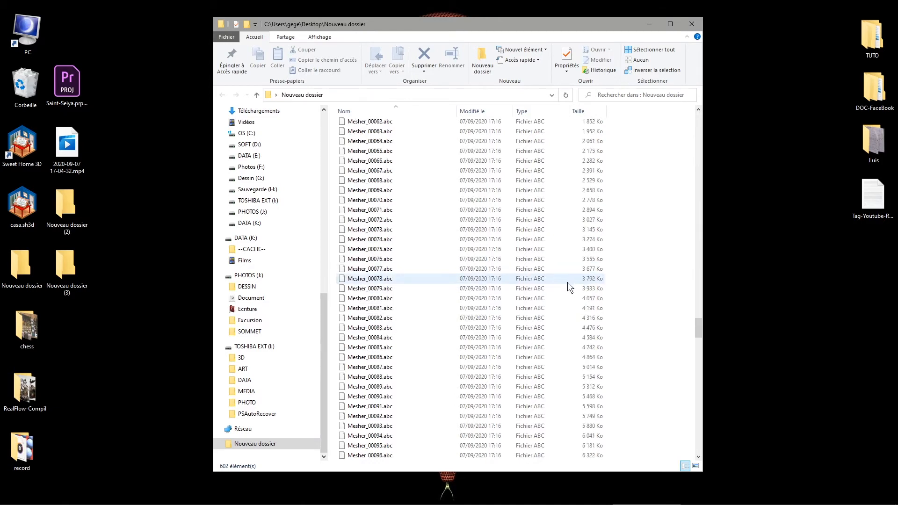
scroll(568, 282, "down", 20)
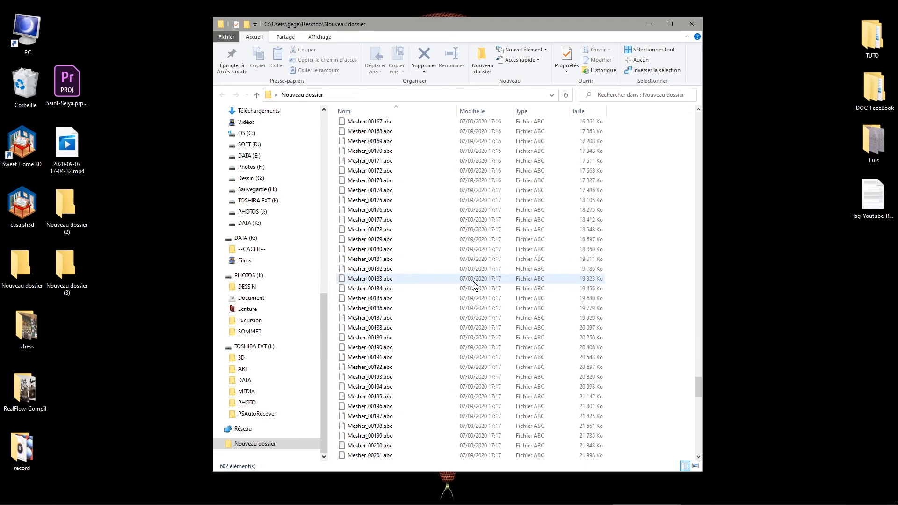
scroll(472, 280, "down", 20)
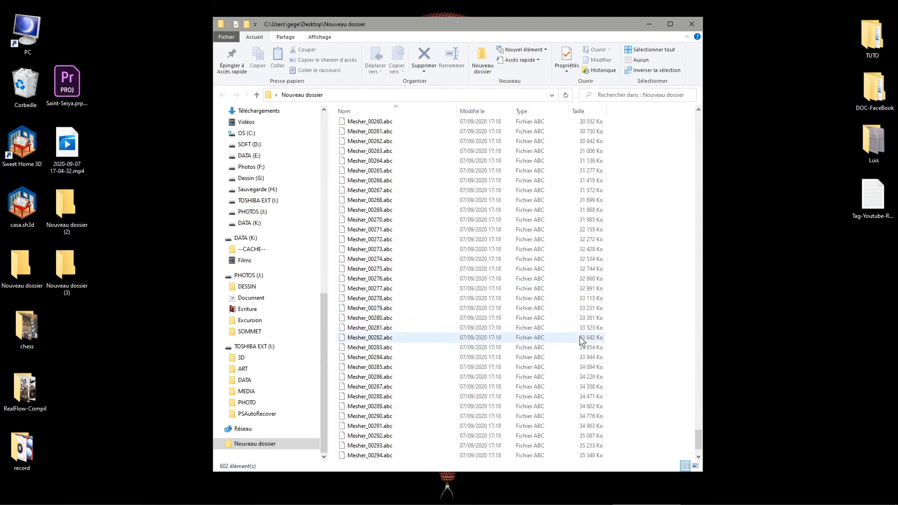
scroll(580, 336, "down", 2)
Step: Check the total size in the cache folder's properties, and return to Cinema 4D
right_click(621, 326)
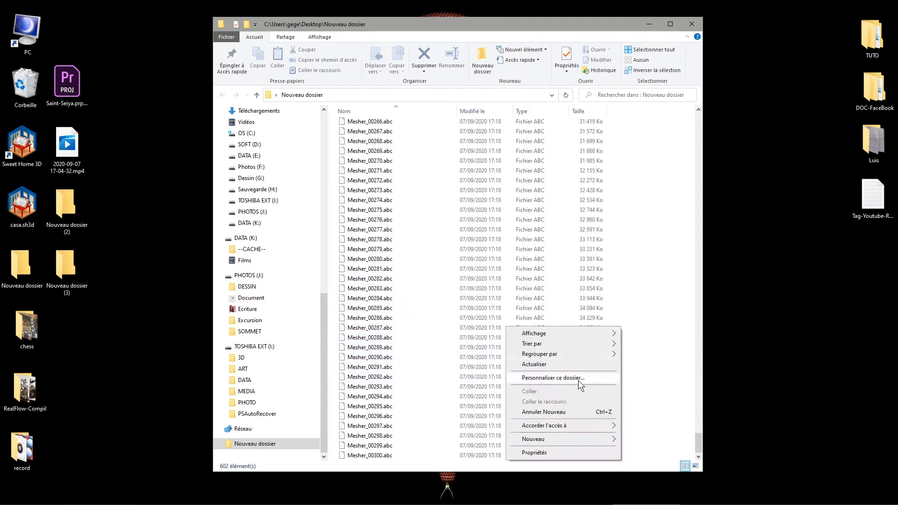
left_click(538, 452)
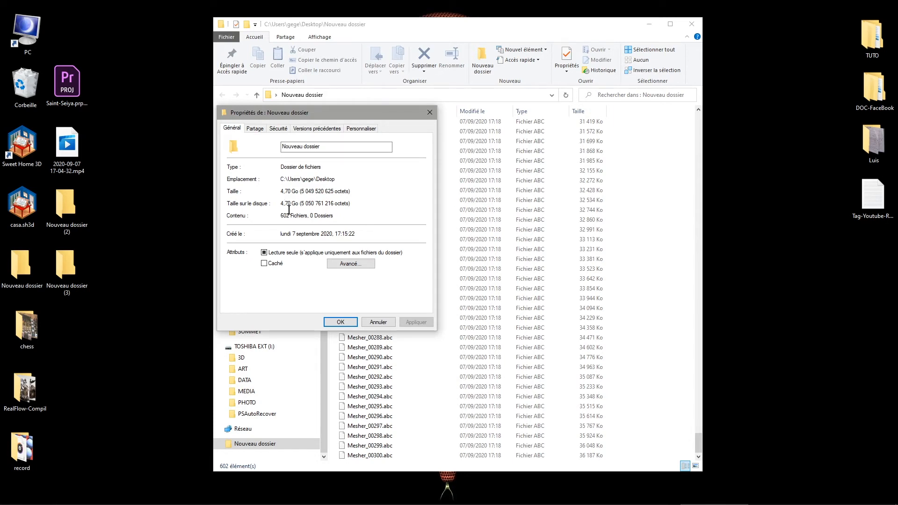
left_click(429, 113)
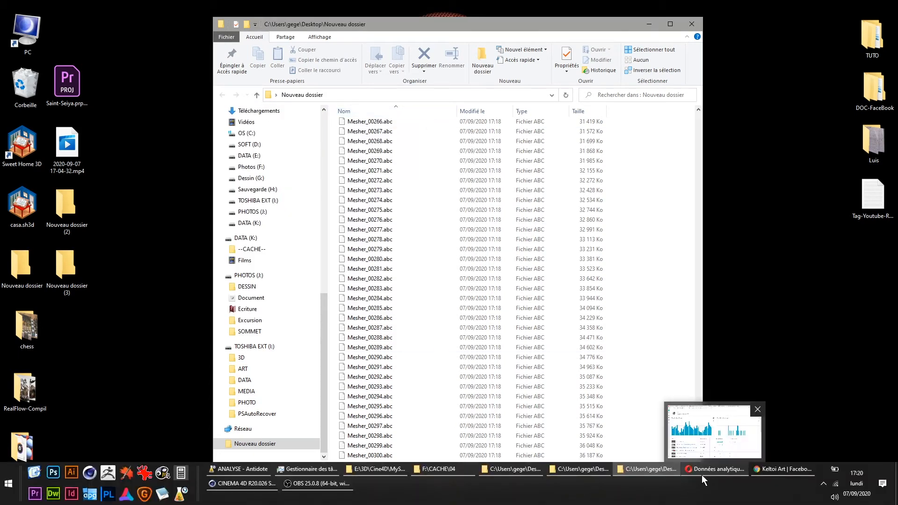
left_click(240, 488)
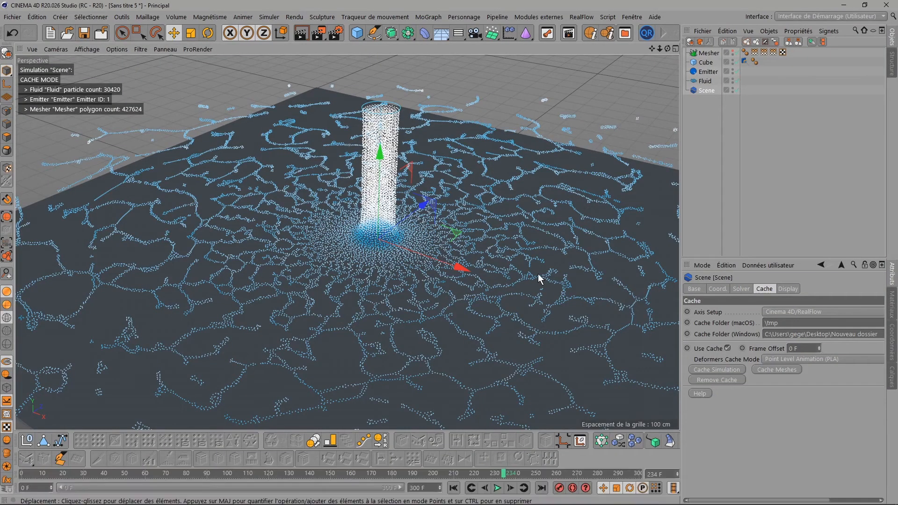
Step: Remove the cache files belonging to this scene, and return the animation to frame 0
scroll(538, 275, "down", 2)
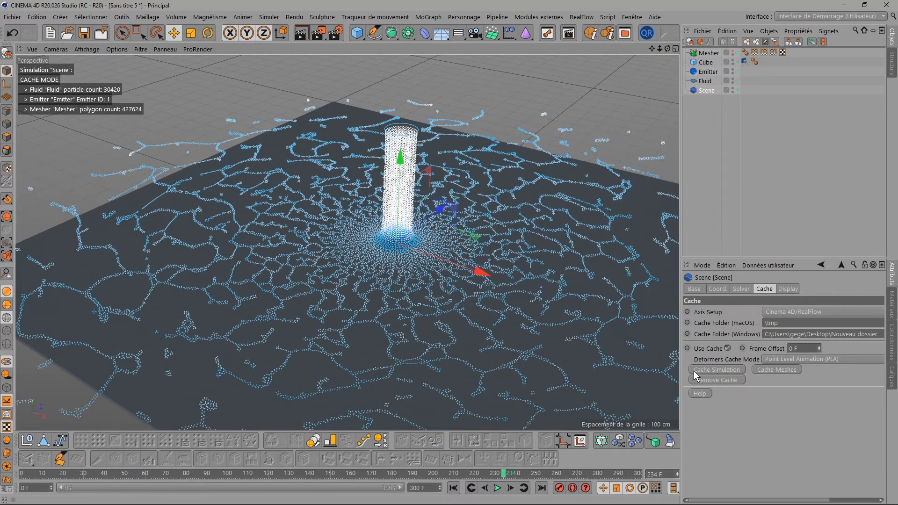
left_click(717, 380)
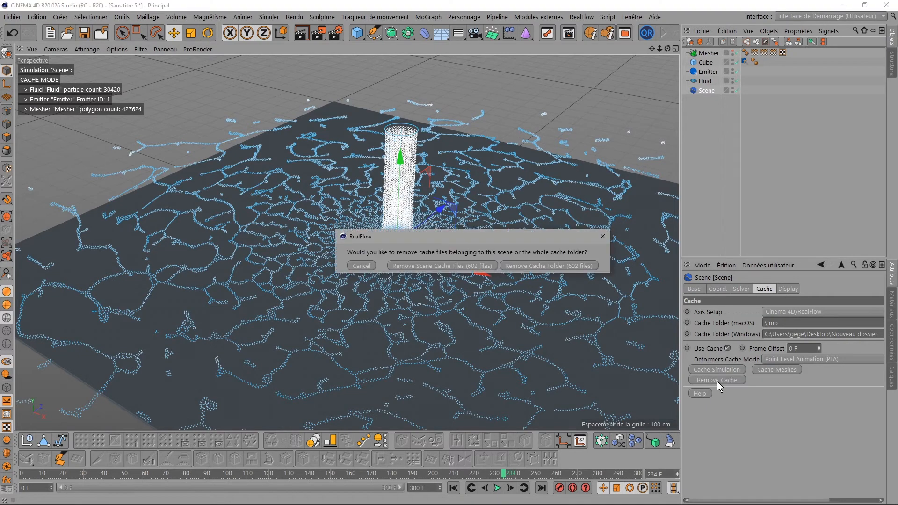
left_click(477, 266)
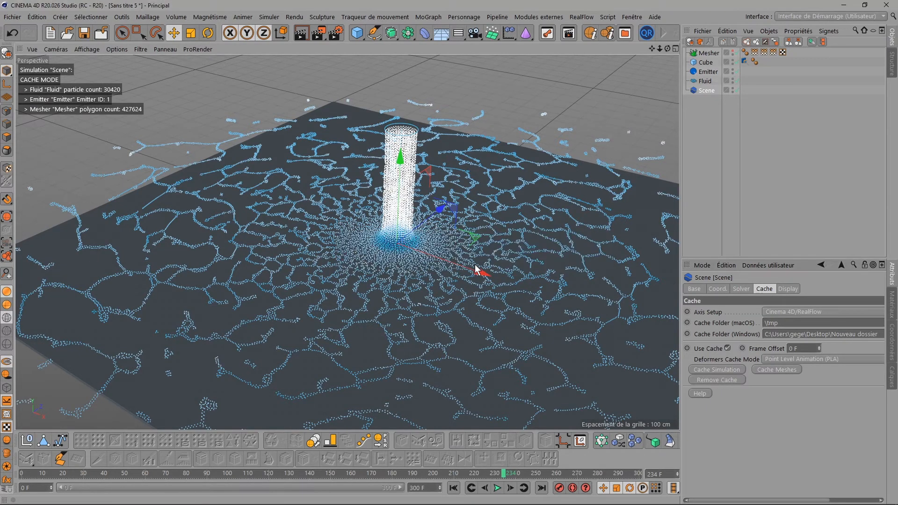
left_click_drag(508, 472, 1, 484)
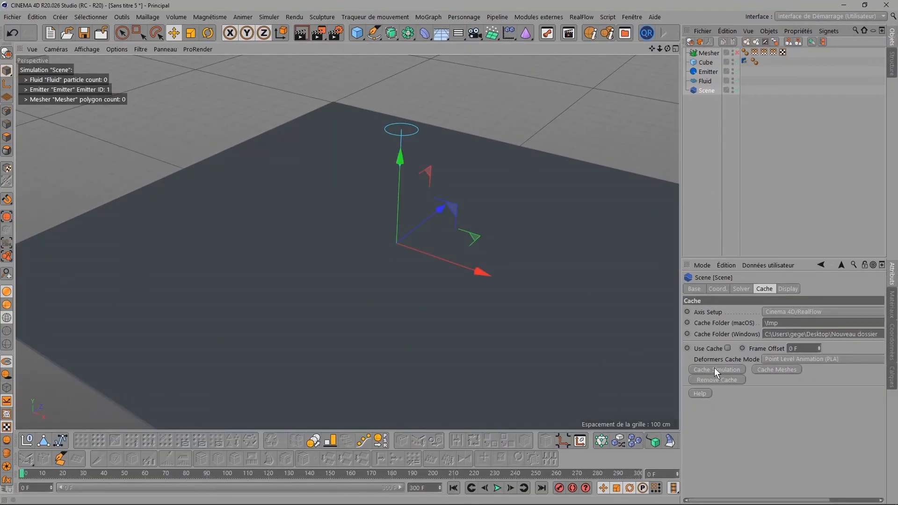
Step: Cache the simulation with the Mesher disabled, and scrub the cached particles to frame 184
left_click(715, 369)
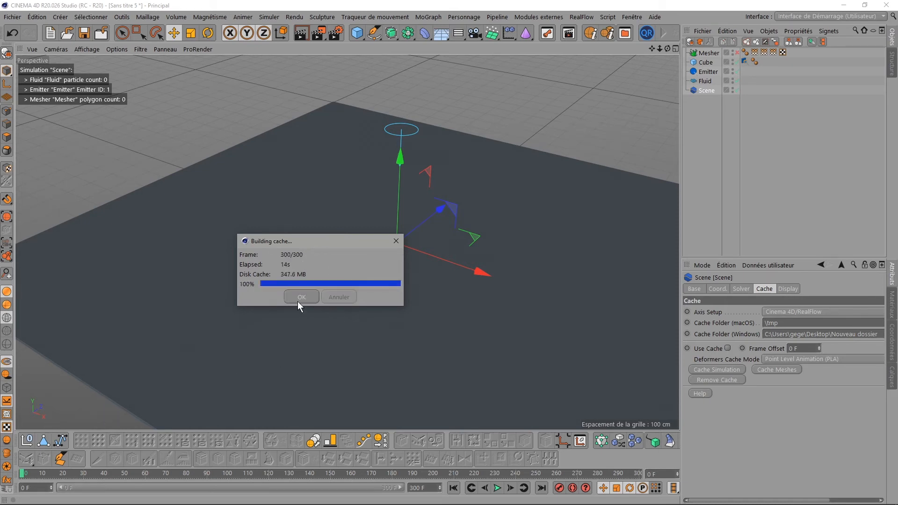
left_click(301, 298)
left_click_drag(21, 473, 401, 473)
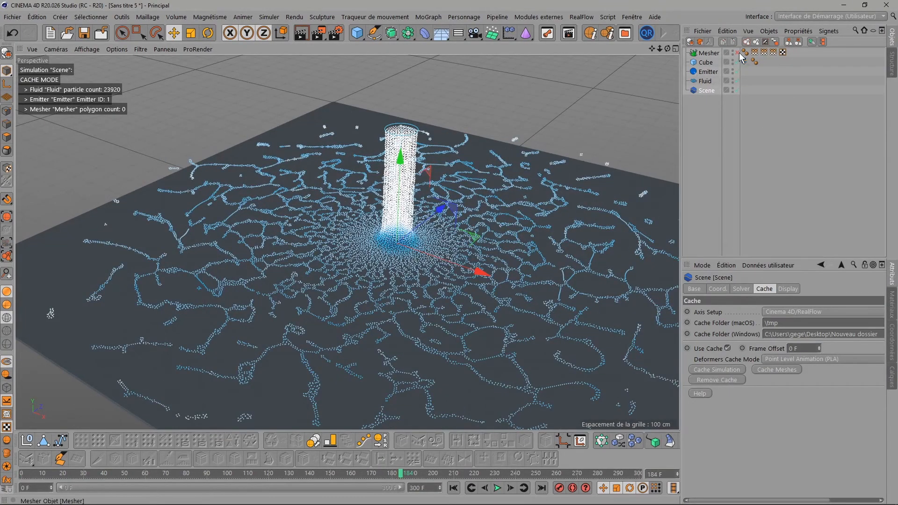
Step: Re-enable the Mesher and build the fluid's mesh manually from its Mesh settings
left_click(709, 52)
scroll(717, 412, "down", 2)
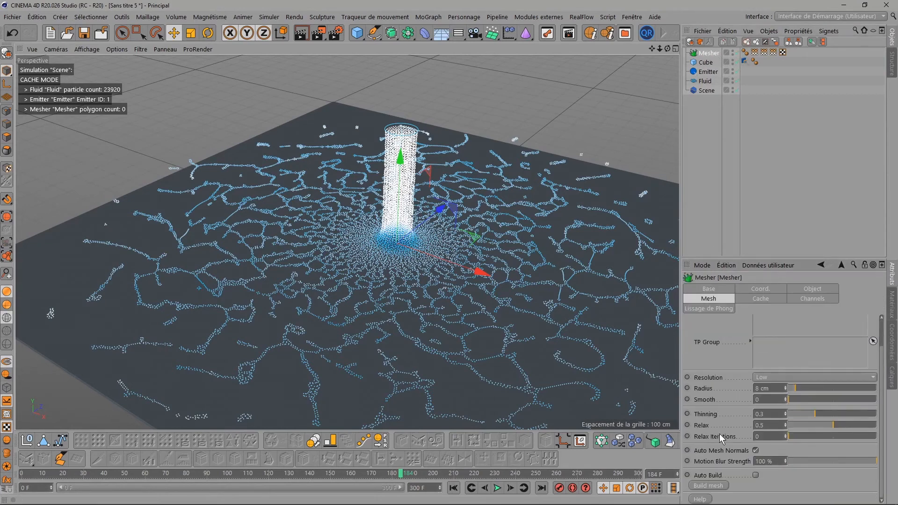
left_click(716, 486)
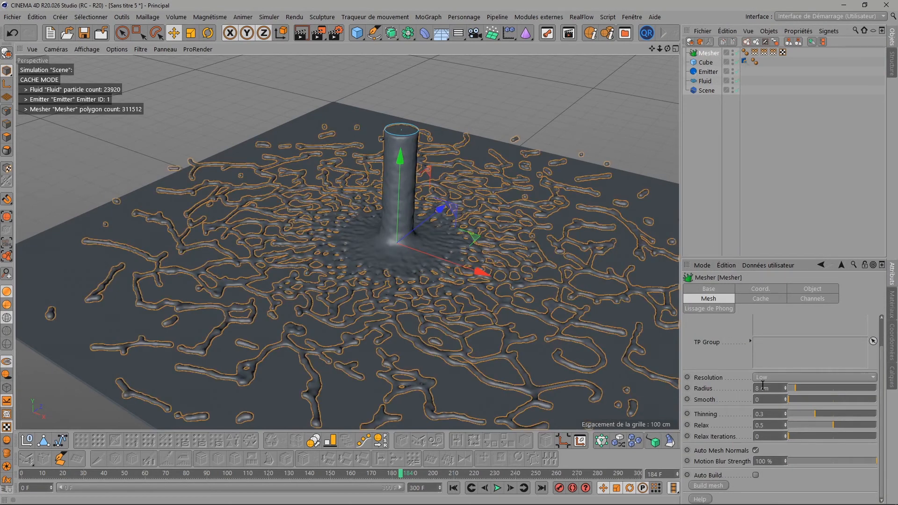
Step: Set the Mesher's resolution to Medium, rebuild the mesh, and inspect the fluid around the base of the jet up close
left_click(776, 381)
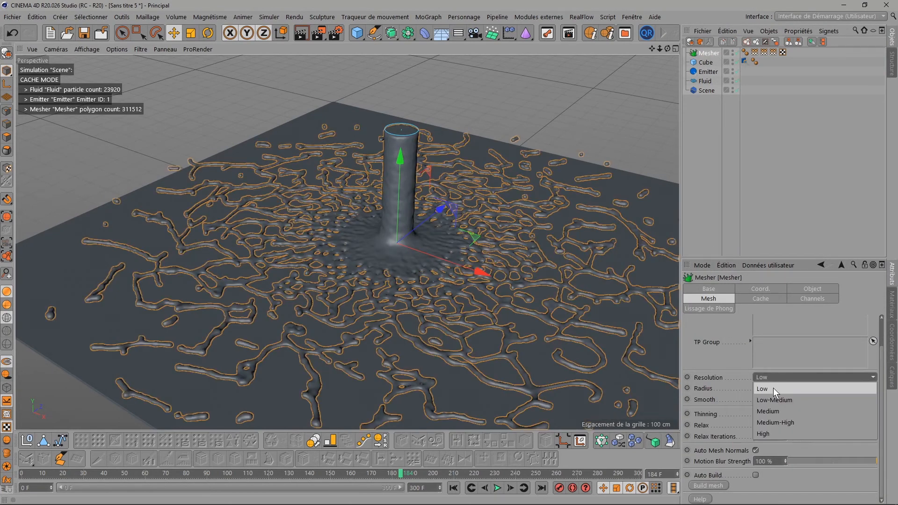
left_click(773, 414)
left_click(713, 486)
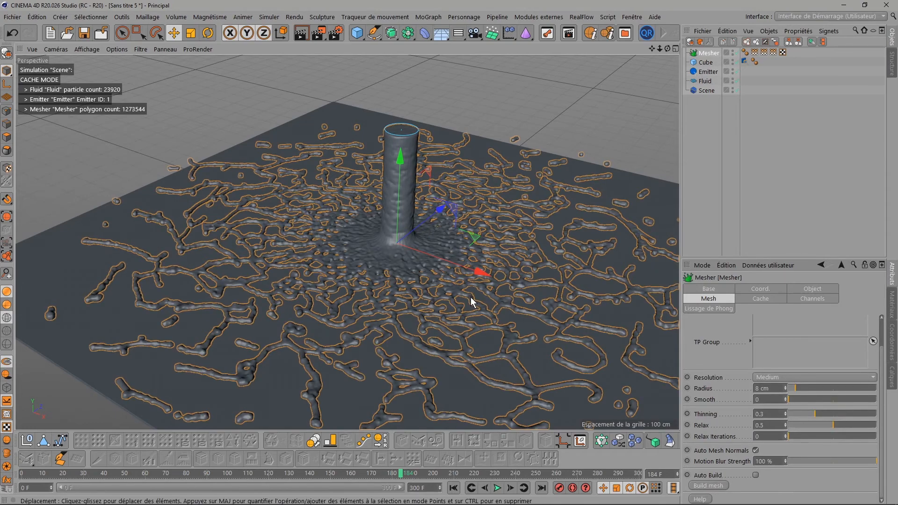
scroll(391, 244, "up", 3)
scroll(391, 246, "up", 2)
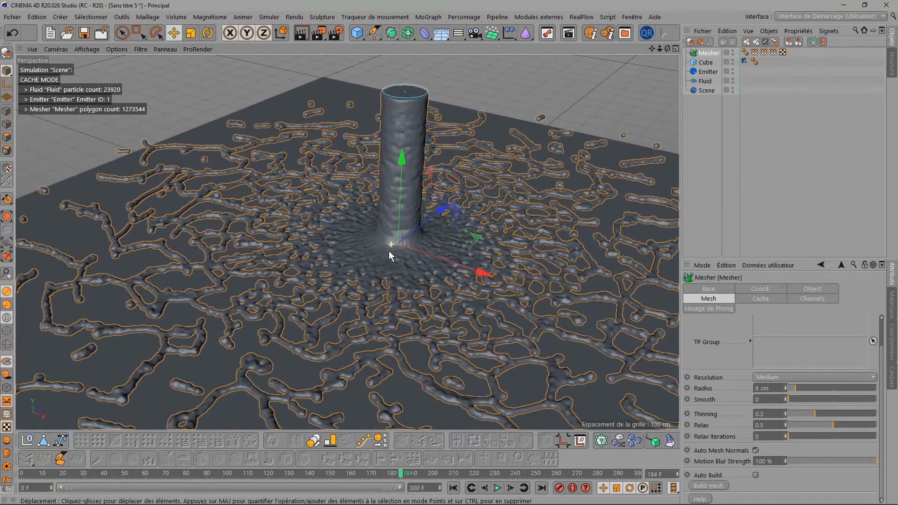
Step: Select the Scene object and view its Display settings
left_click(705, 89)
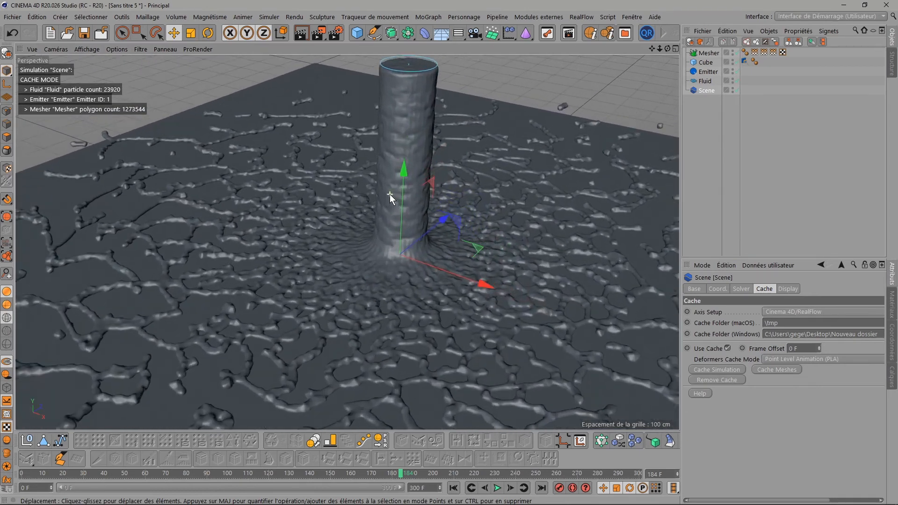
scroll(389, 195, "up", 4)
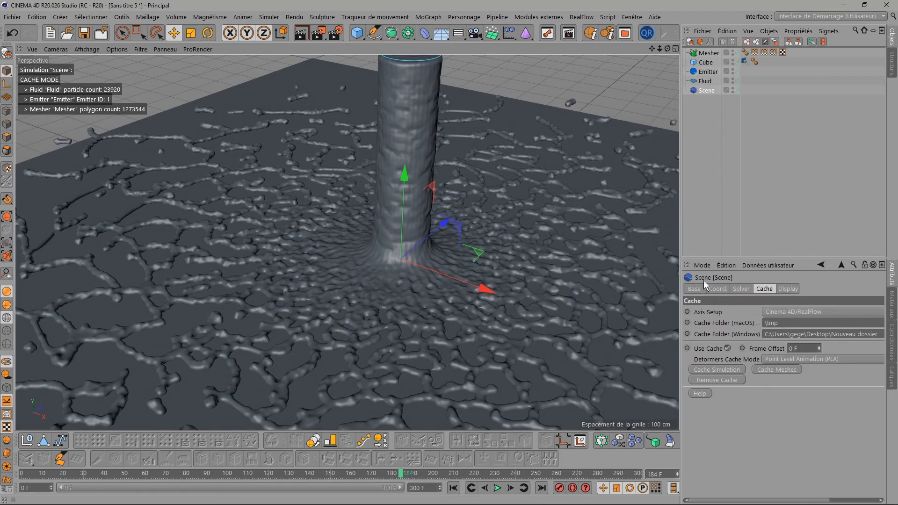
left_click(785, 290)
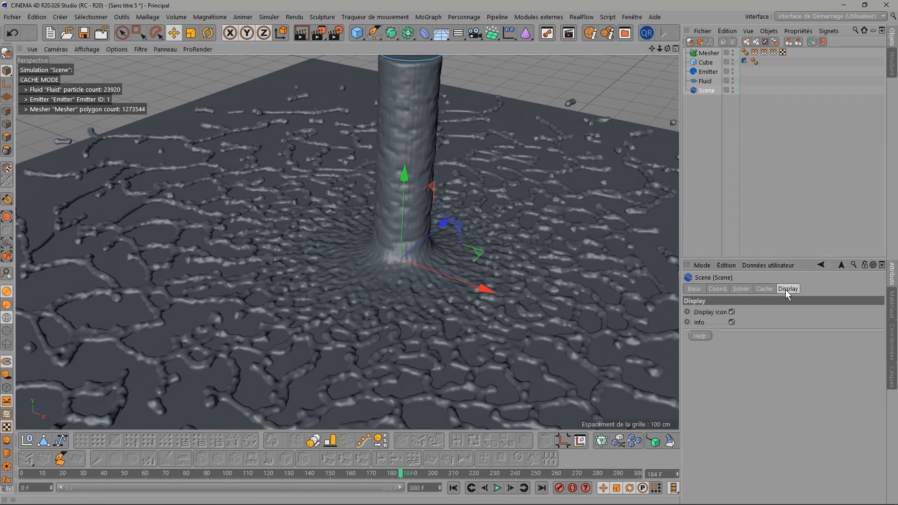
Step: Disable the Cube slab so that only the fluid mesh is shown
scroll(580, 293, "down", 5)
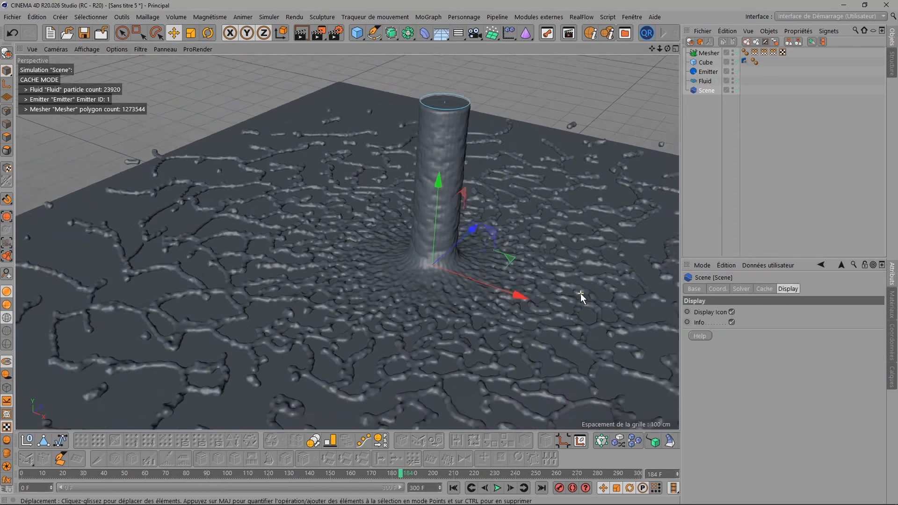
scroll(580, 293, "down", 1)
mouse_move(667, 49)
left_mouse_down()
mouse_move(665, 4)
mouse_move(668, 46)
left_mouse_up()
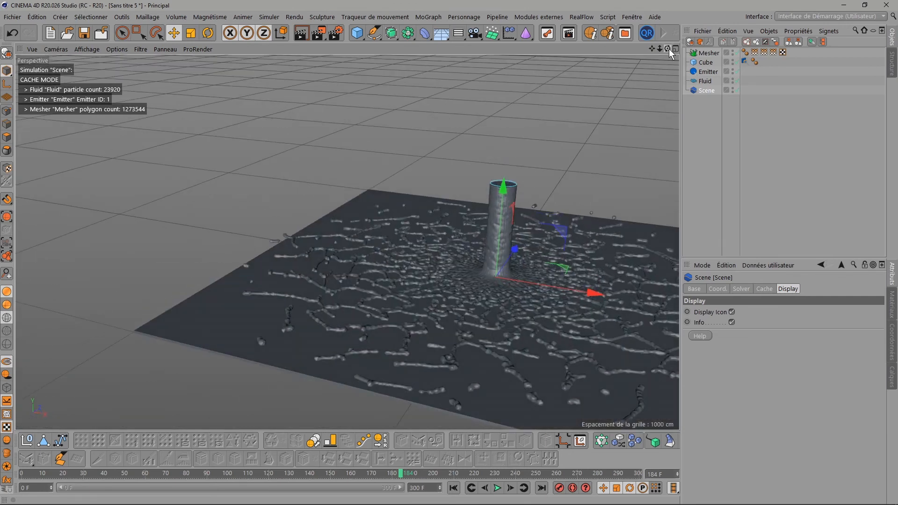
left_click(738, 63)
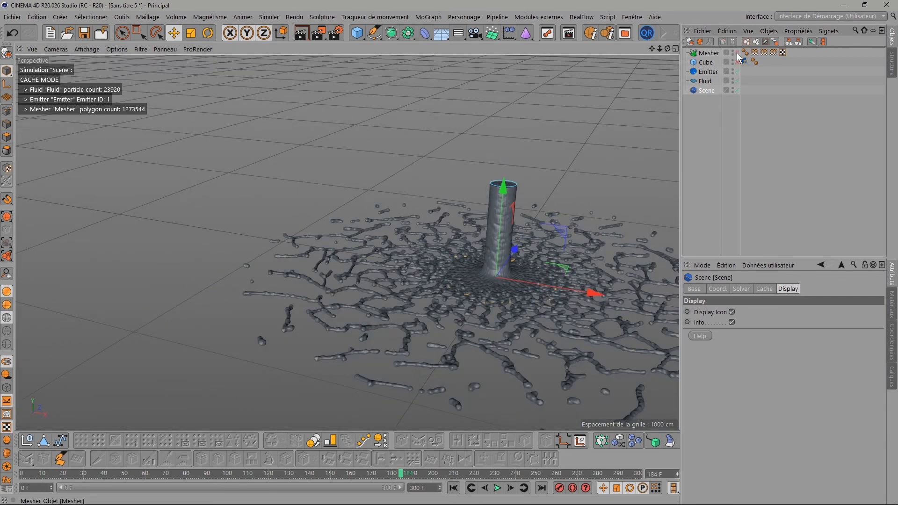
Step: Toggle the Scene's Display Icon option off and on while the Mesher is temporarily disabled to compare the cache symbol's display
left_click(738, 53)
scroll(526, 267, "up", 5)
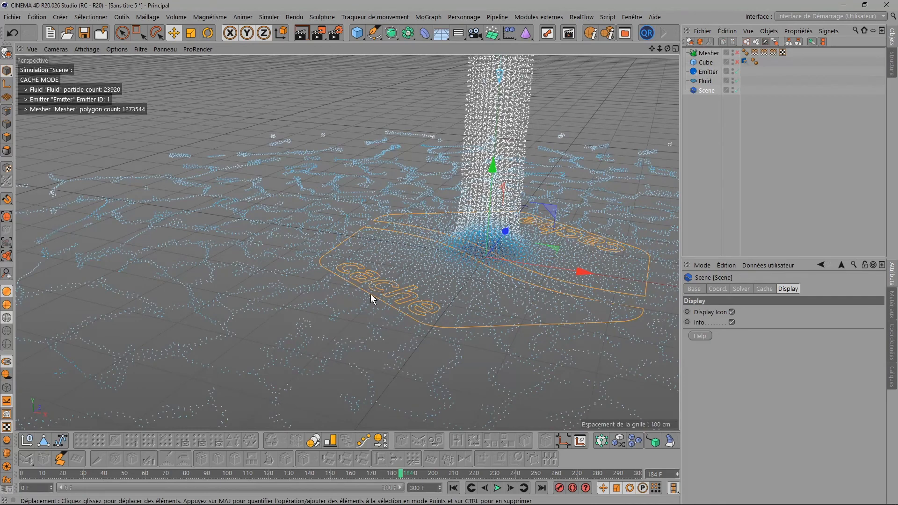
left_click(732, 312)
left_click(731, 312)
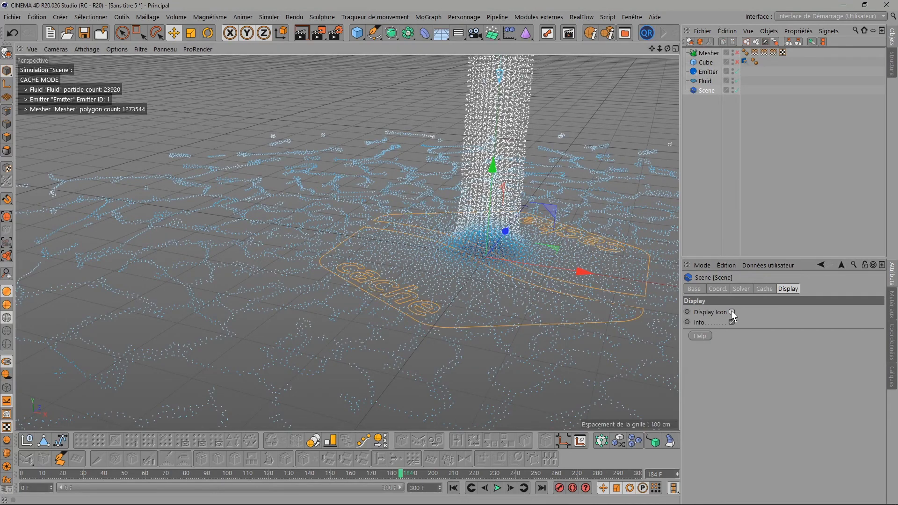
left_click(731, 312)
left_click(731, 312)
left_click(737, 52)
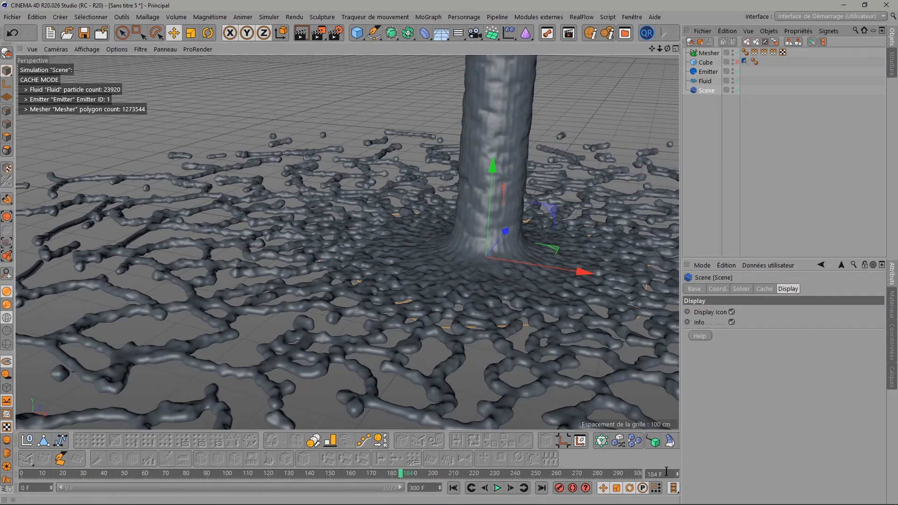
Step: Scrub back and forth through the cached simulation frames and stop at frame 221
scroll(666, 472, "down", 4)
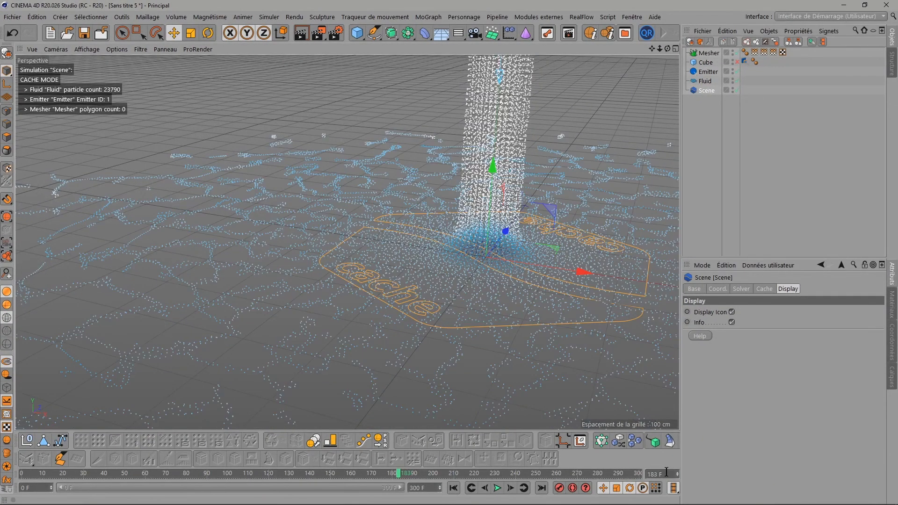
scroll(666, 472, "up", 2)
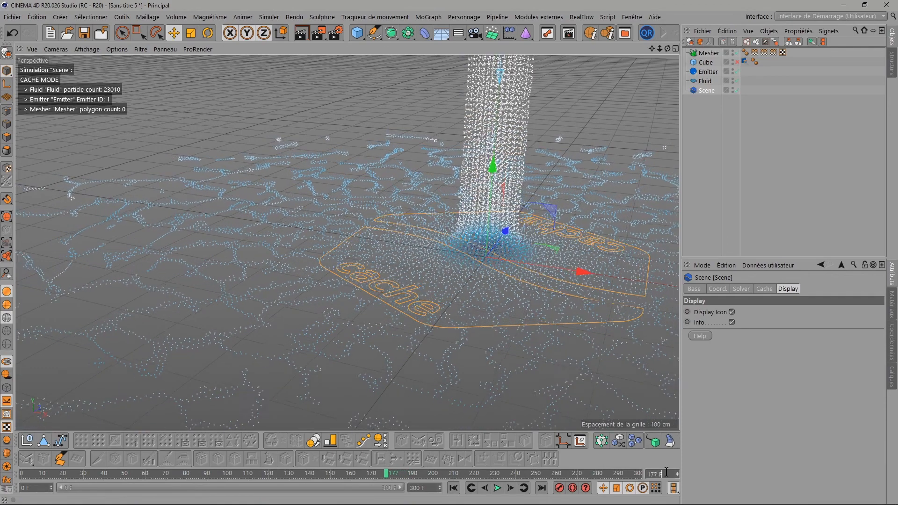
scroll(667, 472, "up", 20)
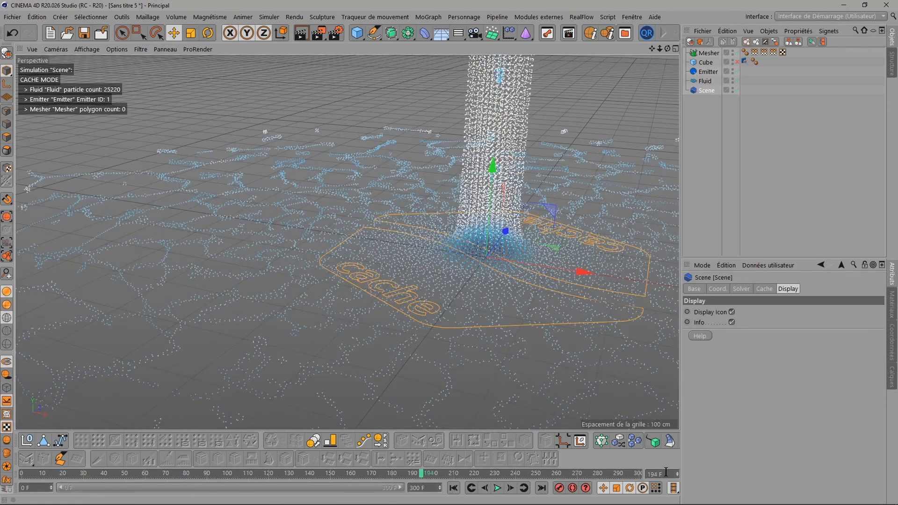
scroll(667, 472, "up", 20)
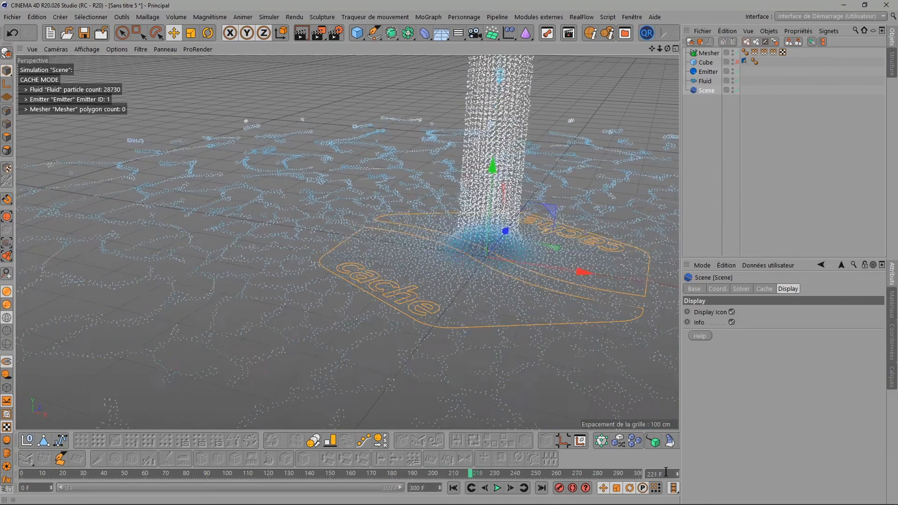
scroll(666, 472, "down", 20)
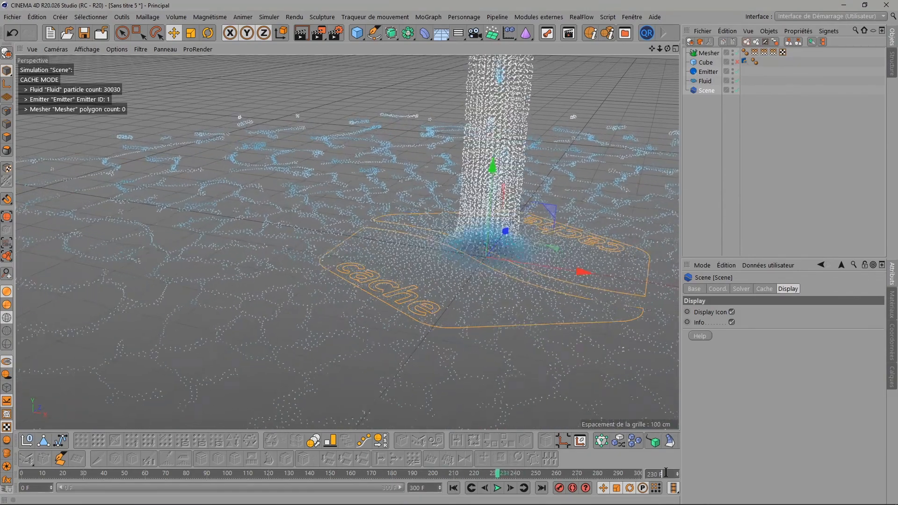
scroll(667, 472, "up", 7)
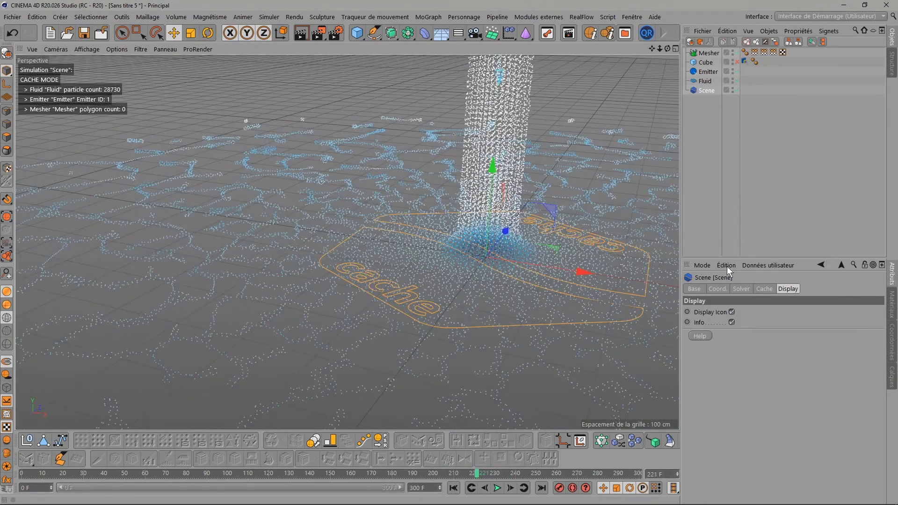
Step: Check the Mesher's Mesh settings, and toggle the Scene's Info display option off and on
left_click(709, 54)
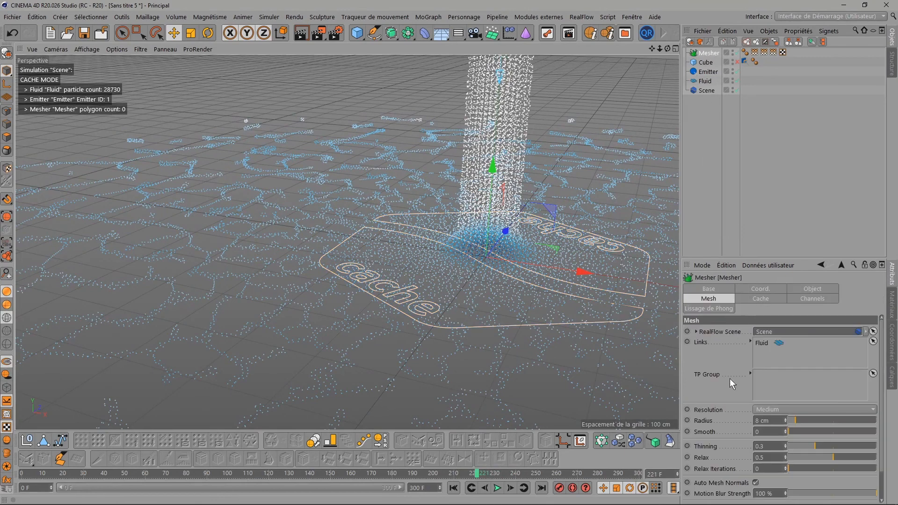
left_click(707, 90)
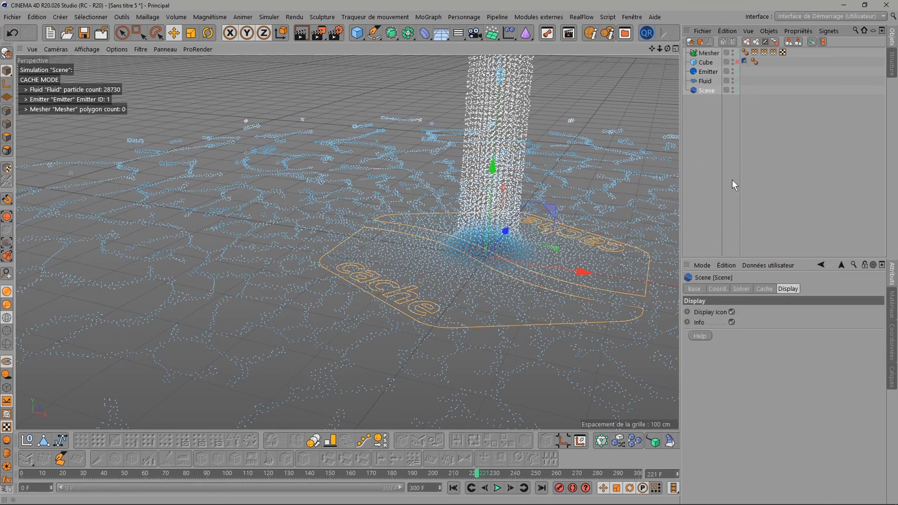
left_click(732, 322)
left_click(732, 321)
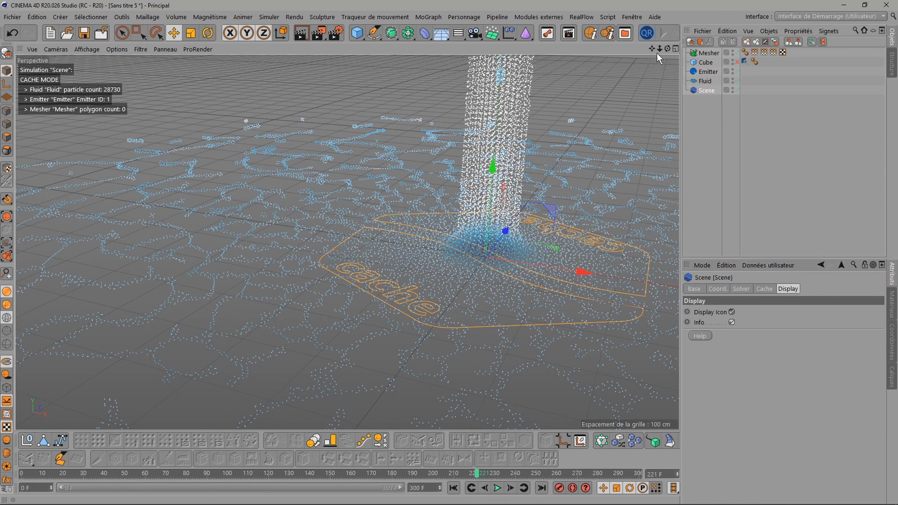
Step: Switch to the four-view layout and toggle the Scene's Info overlay off and back on to compare it in every view
left_click(677, 48)
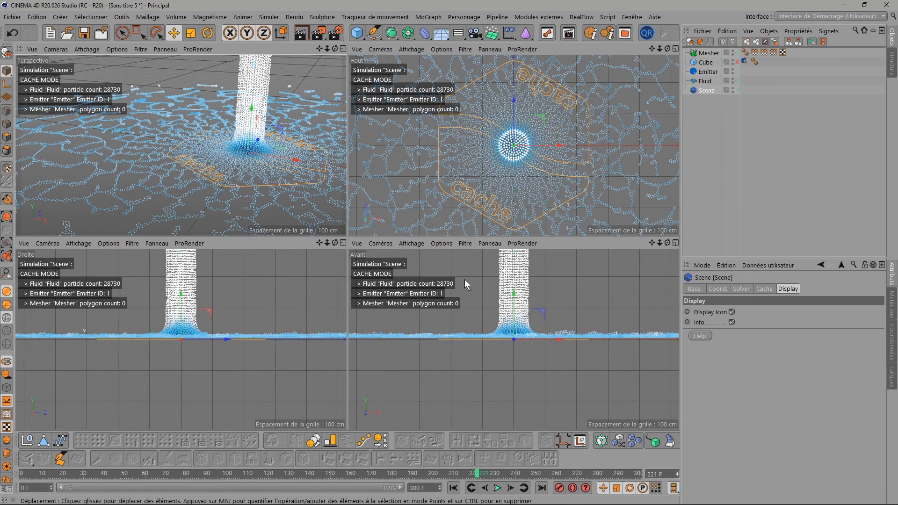
left_click(732, 323)
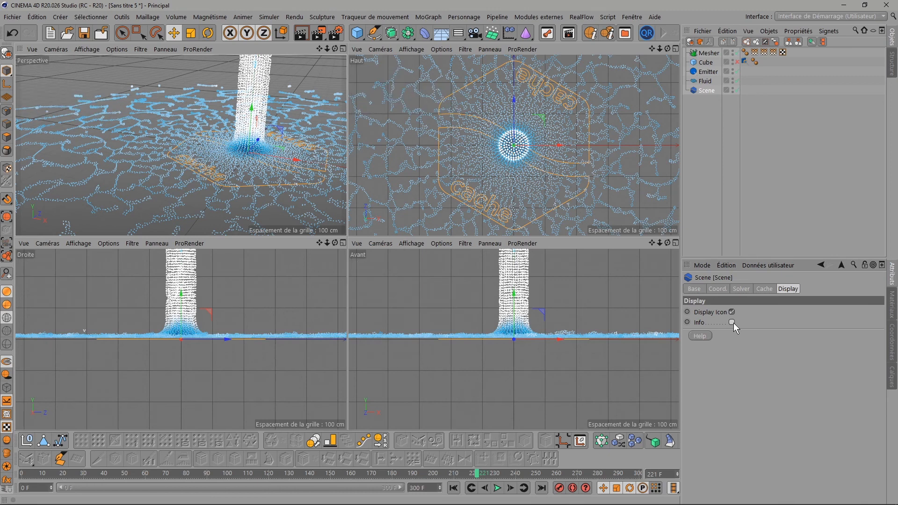
left_click(734, 323)
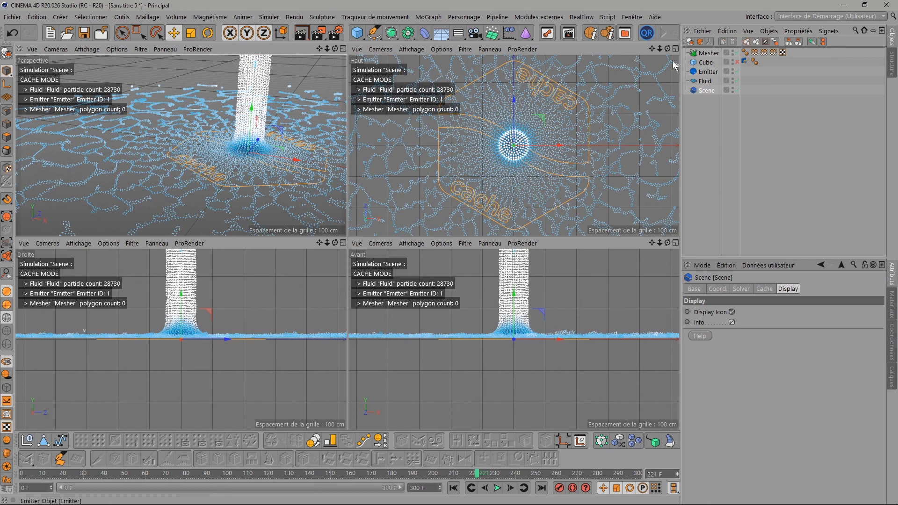
Step: Look through the available RealFlow emitter types without adding one
left_click(584, 19)
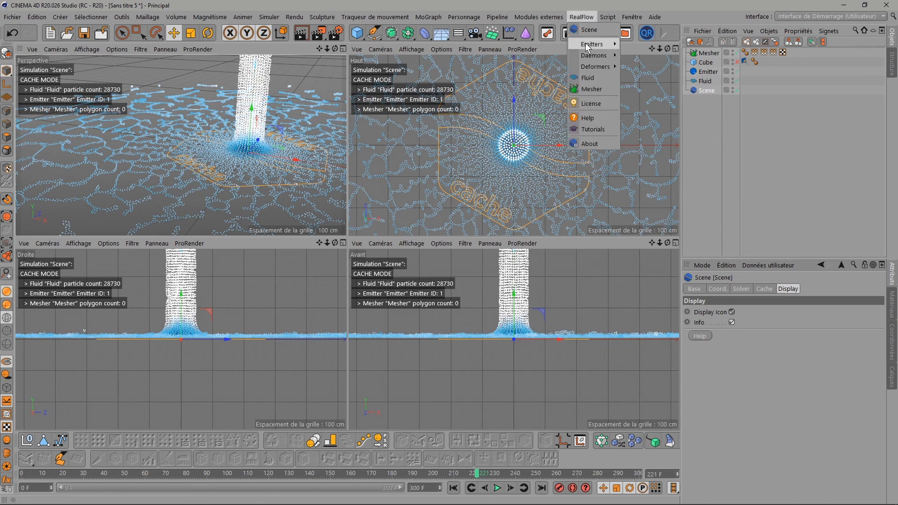
mouse_move(584, 45)
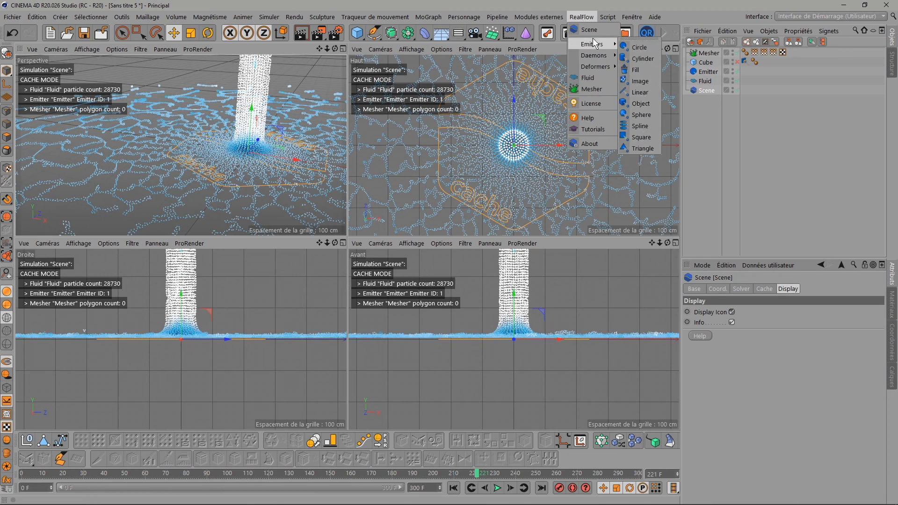
left_click(580, 15)
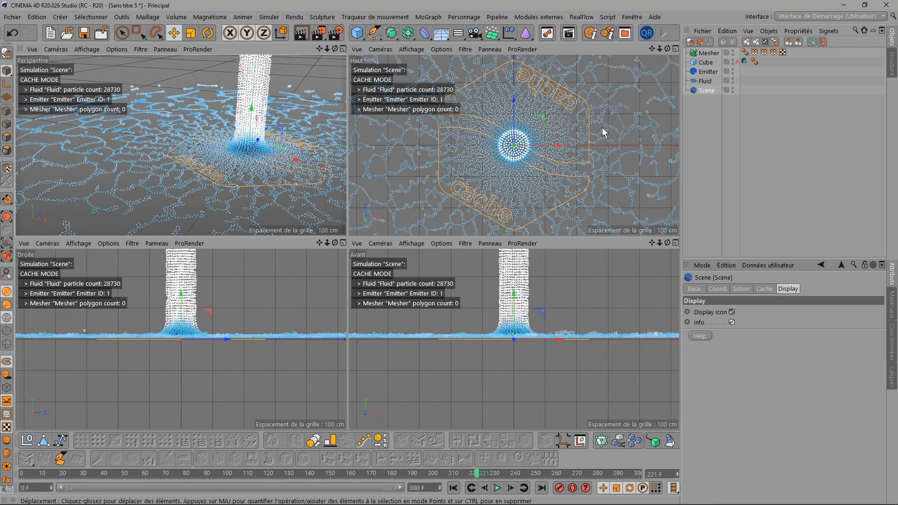